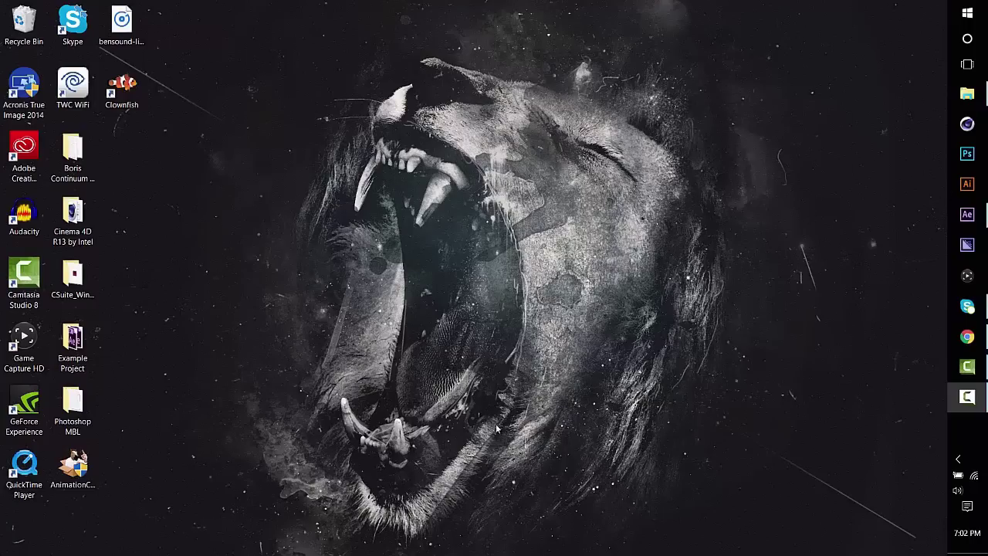
# - Launch After Effects and create Comp 1 at 1280×720, 59.94 fps, 20 seconds
pyautogui.click(967, 214)
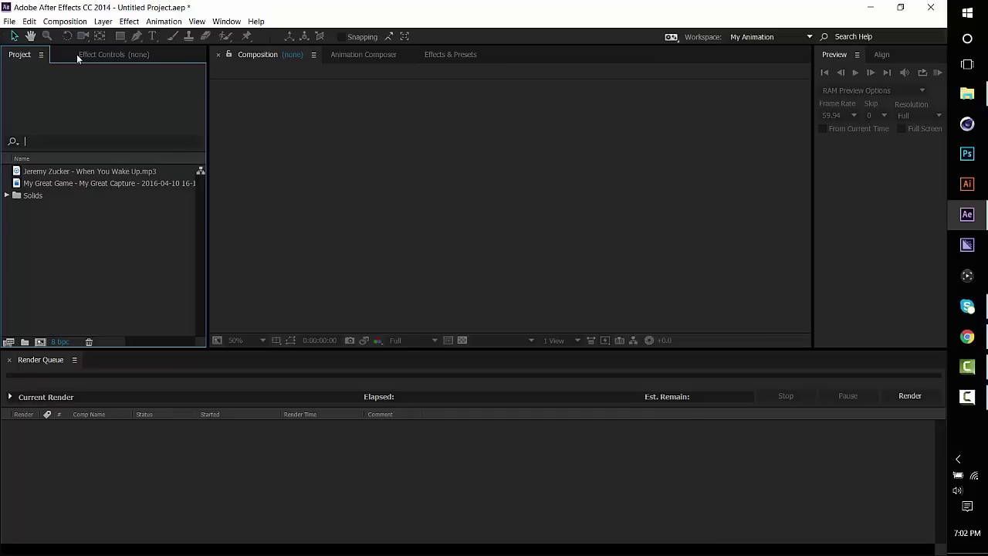
pyautogui.click(41, 342)
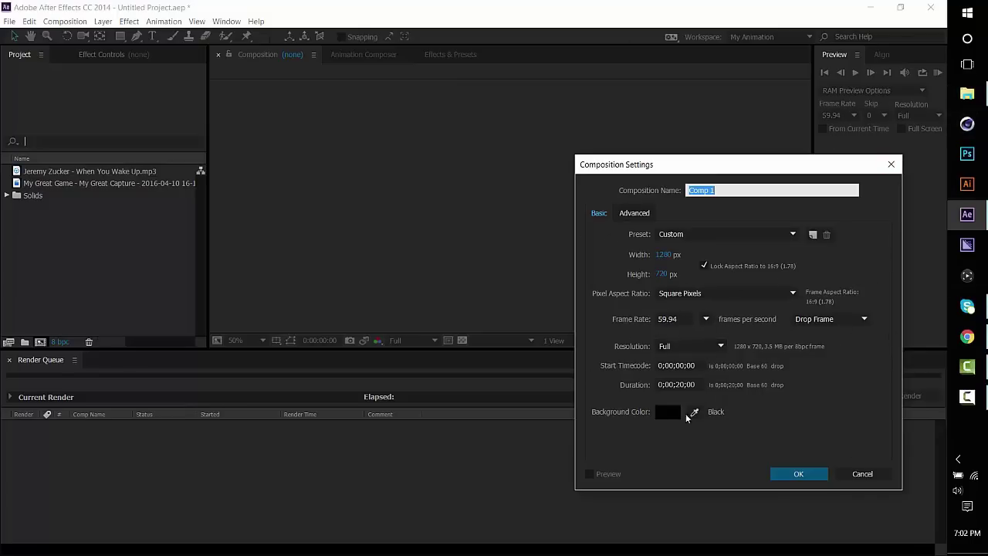
pyautogui.click(798, 473)
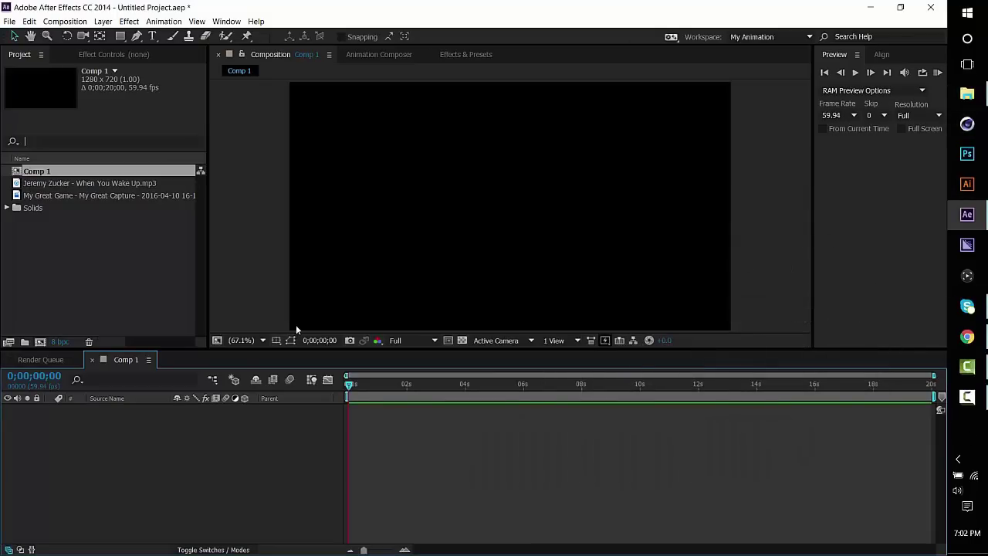
# - Add the game capture footage and the mp3 music track above it to Comp 1, then scrub
pyautogui.moveTo(45, 196); pyautogui.dragTo(370, 424)
pyautogui.moveTo(30, 187); pyautogui.dragTo(458, 426)
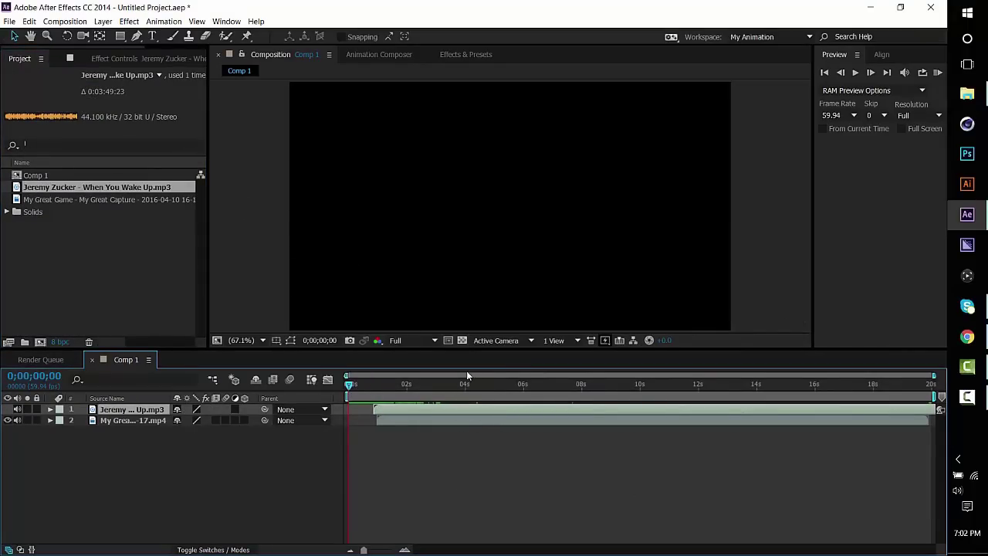
pyautogui.moveTo(409, 384)
pyautogui.mouseDown()
pyautogui.moveTo(536, 394)
pyautogui.moveTo(392, 403)
pyautogui.moveTo(795, 413)
pyautogui.moveTo(679, 431)
pyautogui.moveTo(415, 440)
pyautogui.moveTo(379, 430)
pyautogui.moveTo(586, 419)
pyautogui.moveTo(404, 442)
pyautogui.moveTo(392, 437)
pyautogui.moveTo(624, 414)
pyautogui.moveTo(805, 417)
pyautogui.moveTo(288, 426)
pyautogui.moveTo(397, 406)
pyautogui.moveTo(668, 388)
pyautogui.moveTo(375, 386)
pyautogui.moveTo(391, 386)
pyautogui.mouseUp()
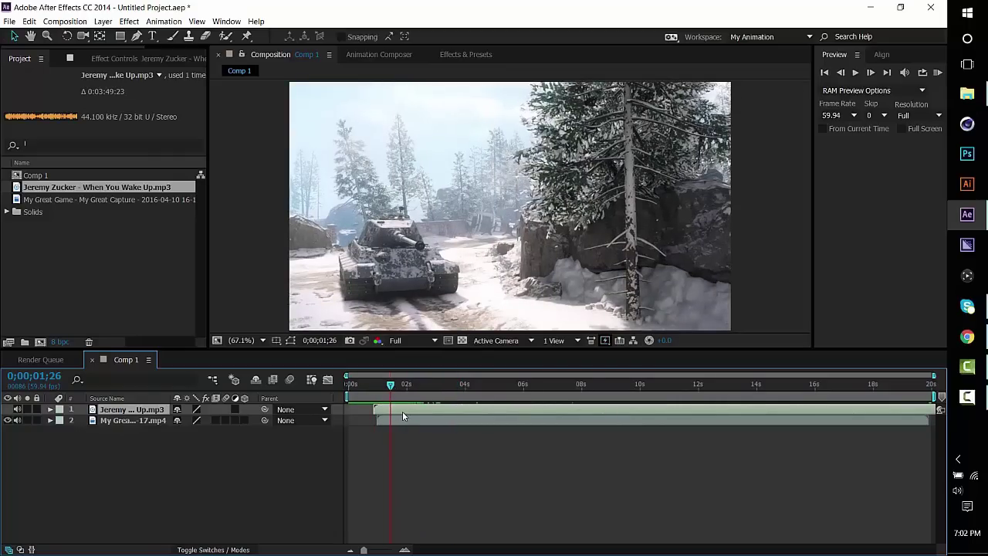
# - Show the music layer's waveform, start it at 0 seconds, and preview the composition
pyautogui.press('l')
pyautogui.press('l')
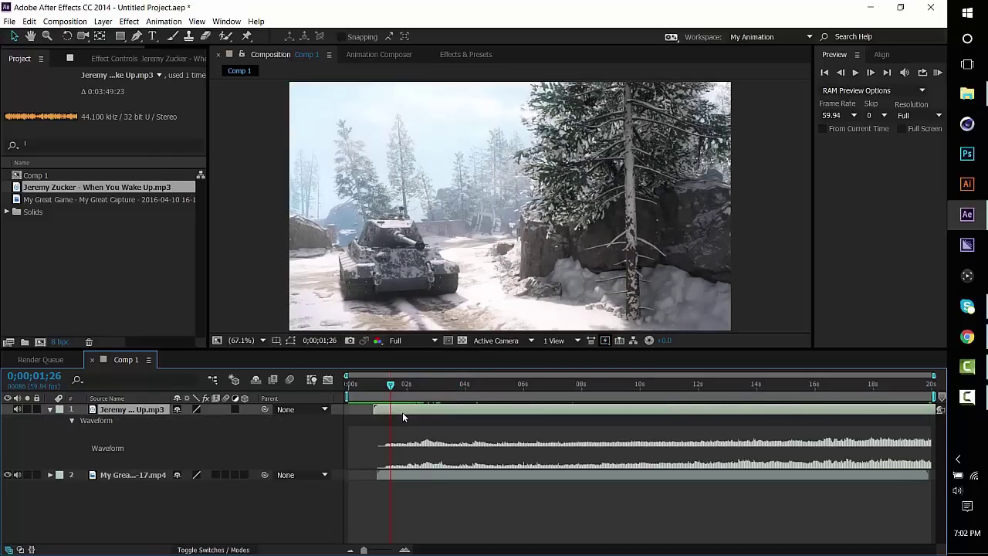
pyautogui.moveTo(665, 412); pyautogui.dragTo(638, 411)
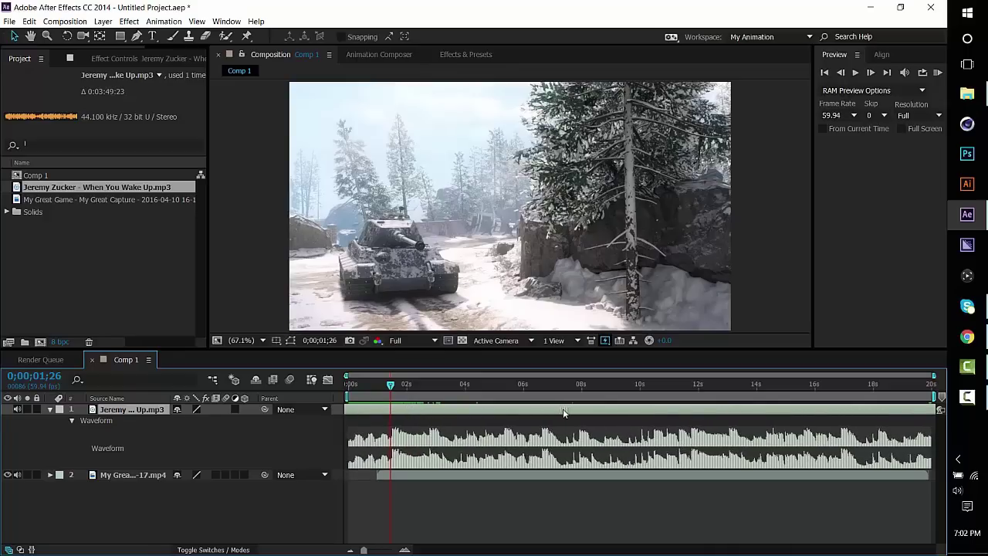
pyautogui.press('space')
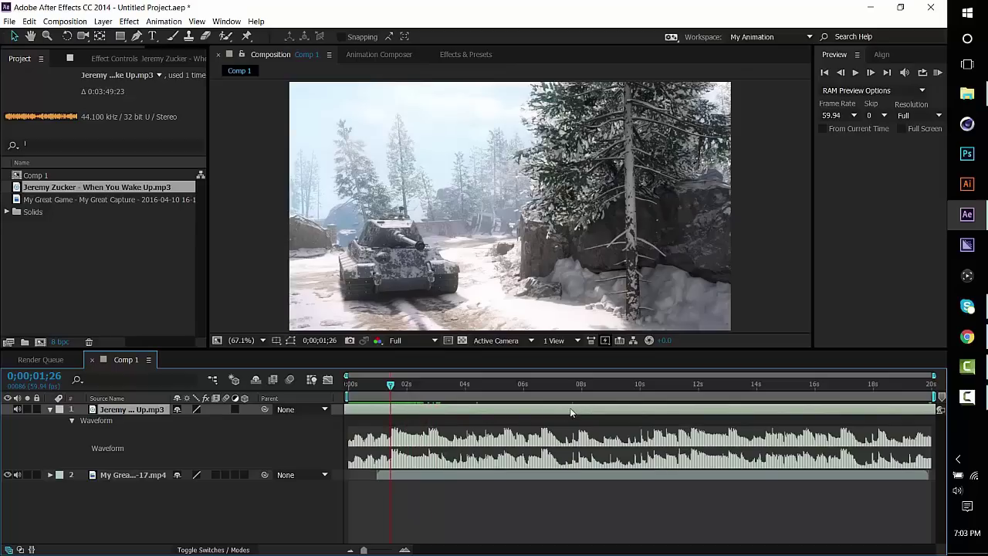
# - Mute the computer's speakers with the system volume control
pyautogui.click(957, 490)
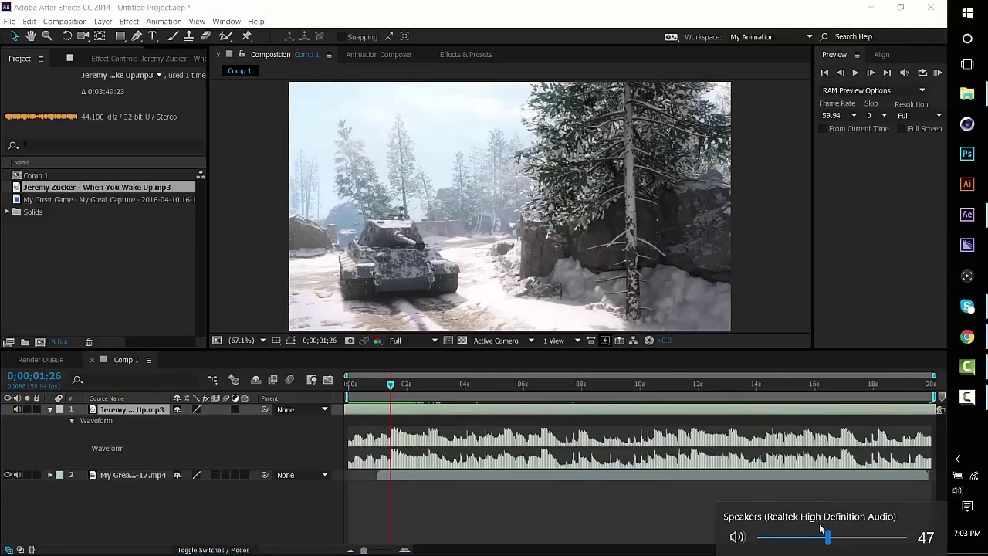
pyautogui.moveTo(818, 547); pyautogui.dragTo(758, 540)
pyautogui.click(411, 458)
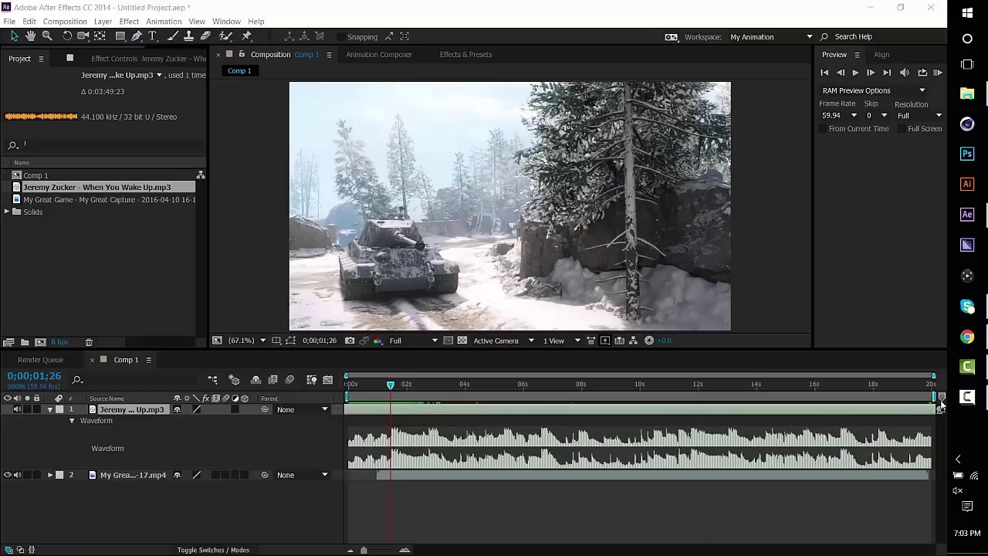
# - Add composition markers 1 and 2 near 1;26 and 2;42, then shift the game clip later
pyautogui.moveTo(941, 406); pyautogui.dragTo(402, 426)
pyautogui.moveTo(390, 383); pyautogui.dragTo(428, 386)
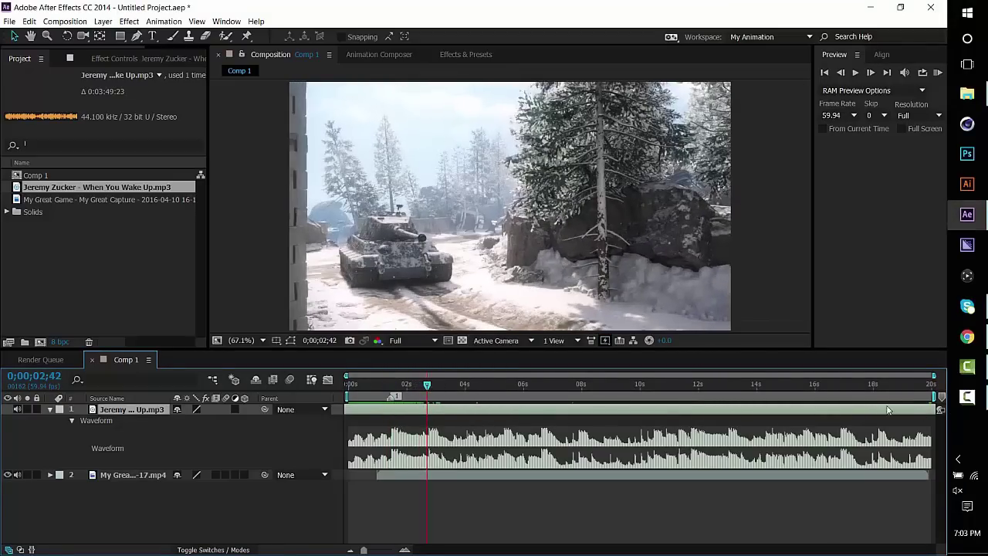
pyautogui.moveTo(941, 397); pyautogui.dragTo(432, 397)
pyautogui.click(389, 394)
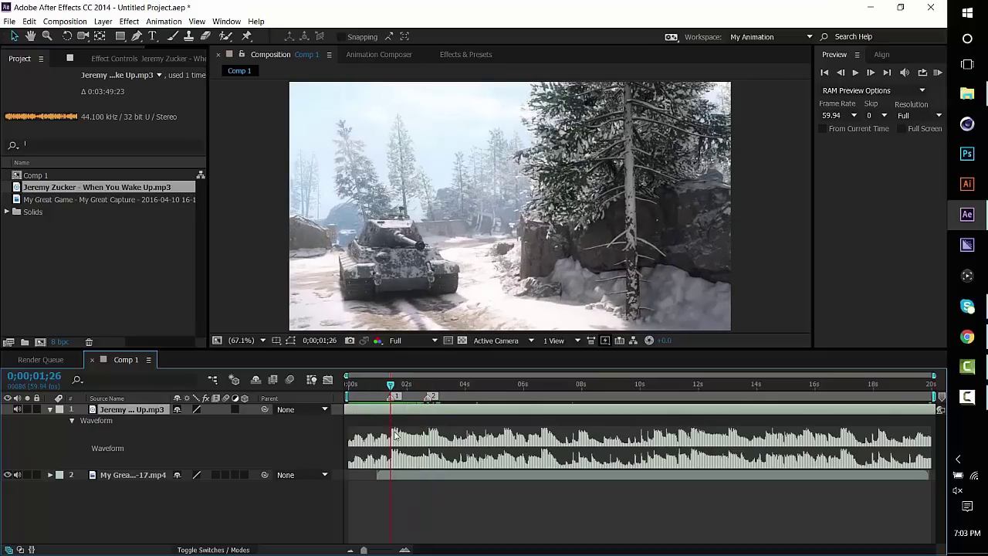
pyautogui.moveTo(407, 473); pyautogui.dragTo(457, 475)
# - Trim the game clip to start at marker 1 and end at marker 2 (0;00;02;42)
pyautogui.press('[')
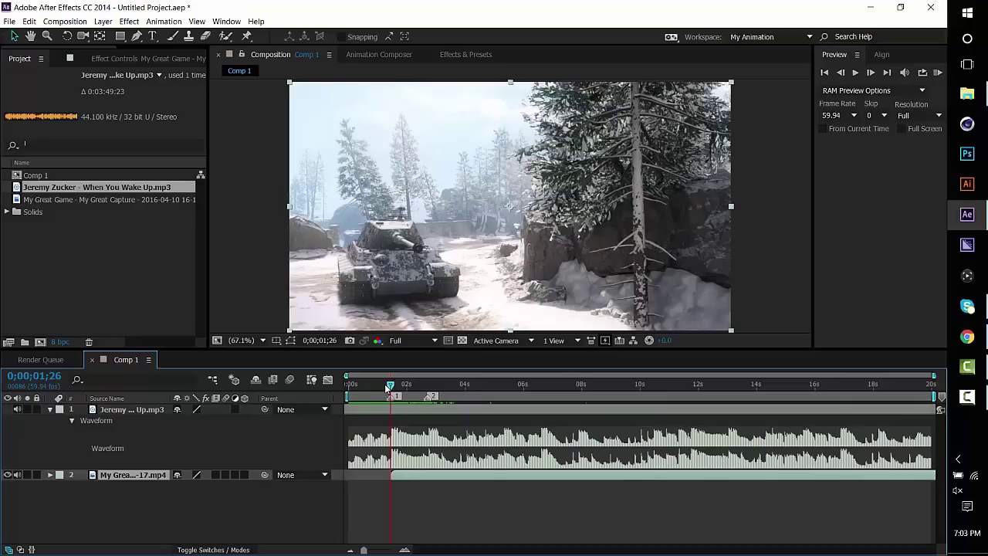
pyautogui.moveTo(389, 386); pyautogui.dragTo(430, 391)
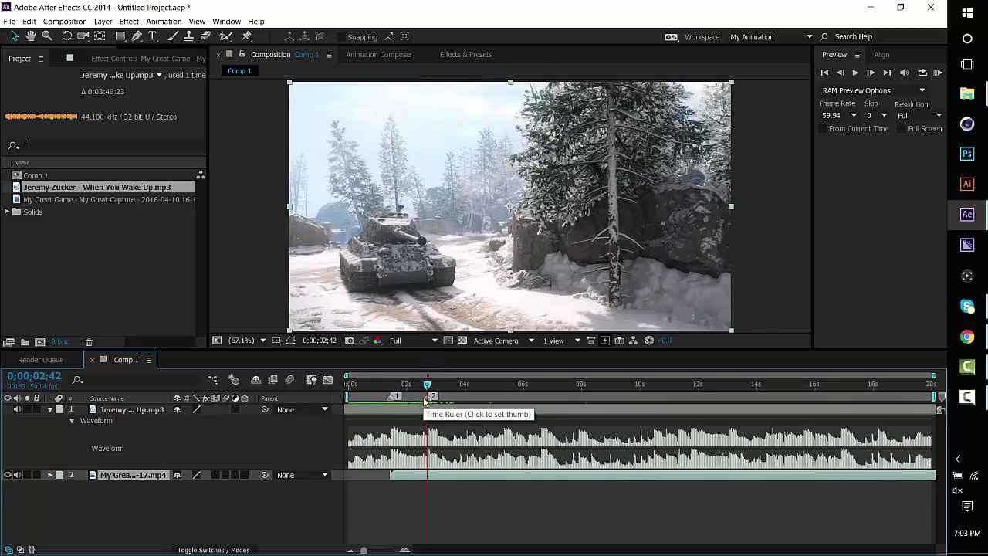
pyautogui.hotkey('alt', ']')
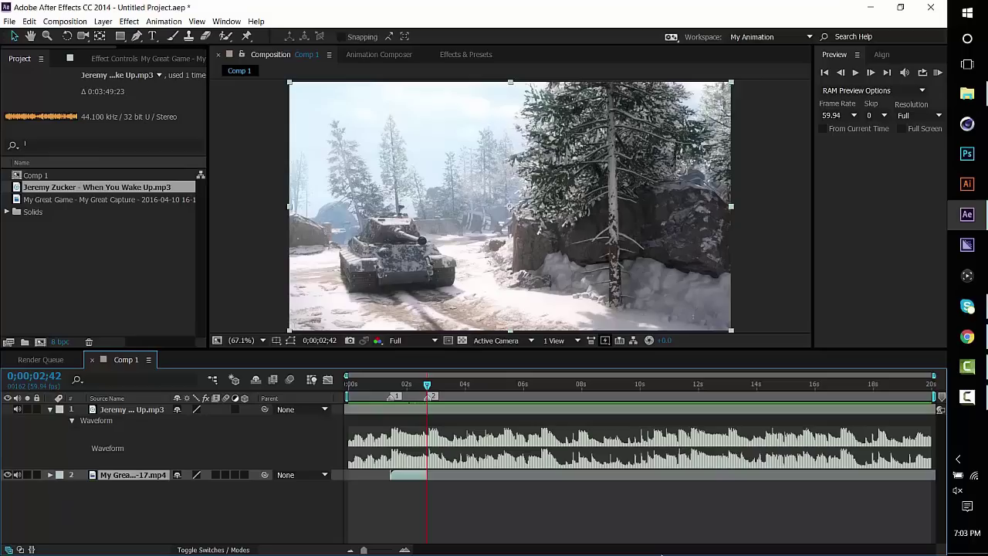
pyautogui.moveTo(427, 386); pyautogui.dragTo(391, 390)
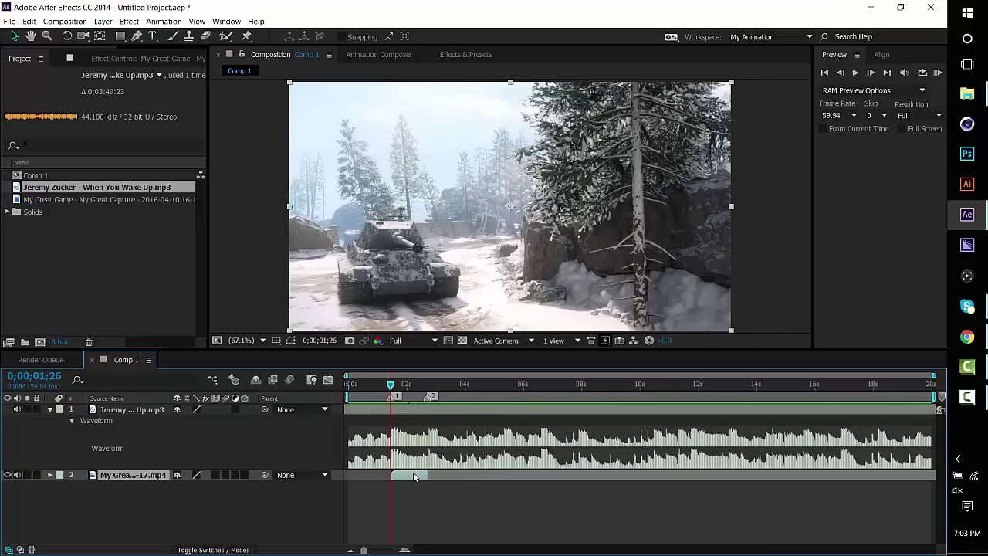
# - Enable Time Remap on the game clip, turn off its audio, and remap marker 2 to 0;00;12;22
pyautogui.hotkey('ctrl', 'alt', 't')
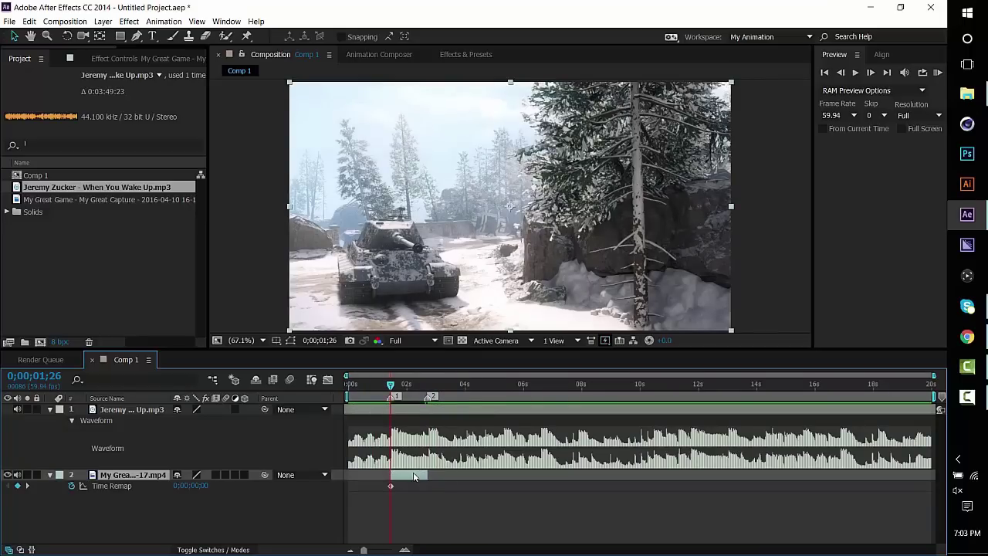
pyautogui.click(18, 475)
pyautogui.click(426, 386)
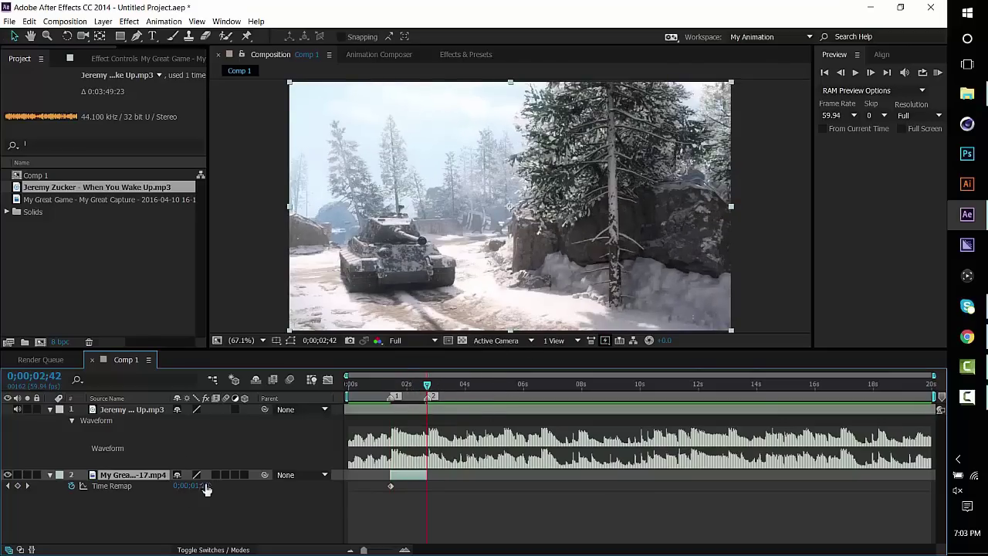
pyautogui.moveTo(206, 487); pyautogui.dragTo(614, 463)
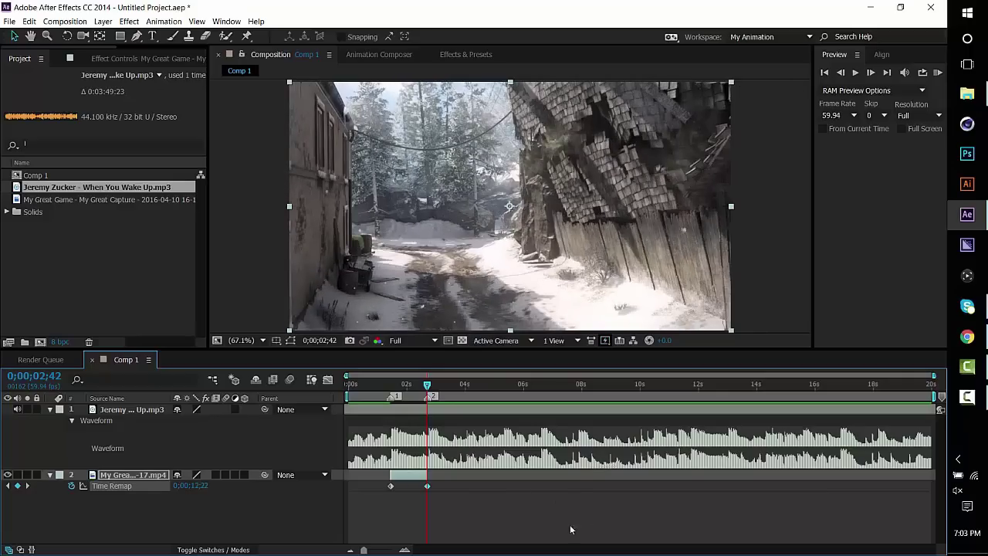
pyautogui.click(386, 501)
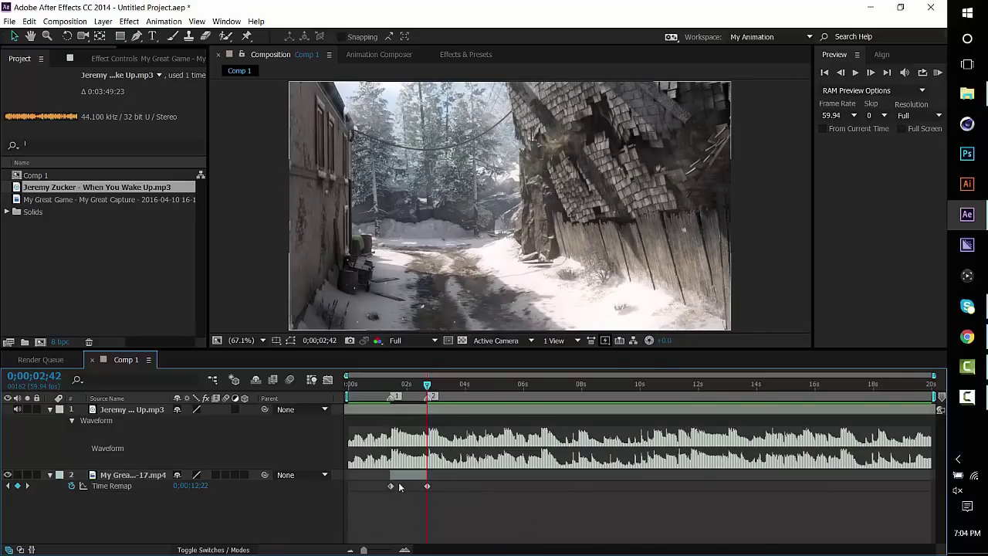
# - Review the sped-up section and bring up keyframe options for both Time Remap keyframes
pyautogui.click(398, 384)
pyautogui.moveTo(414, 387); pyautogui.dragTo(434, 490)
pyautogui.rightClick(427, 485)
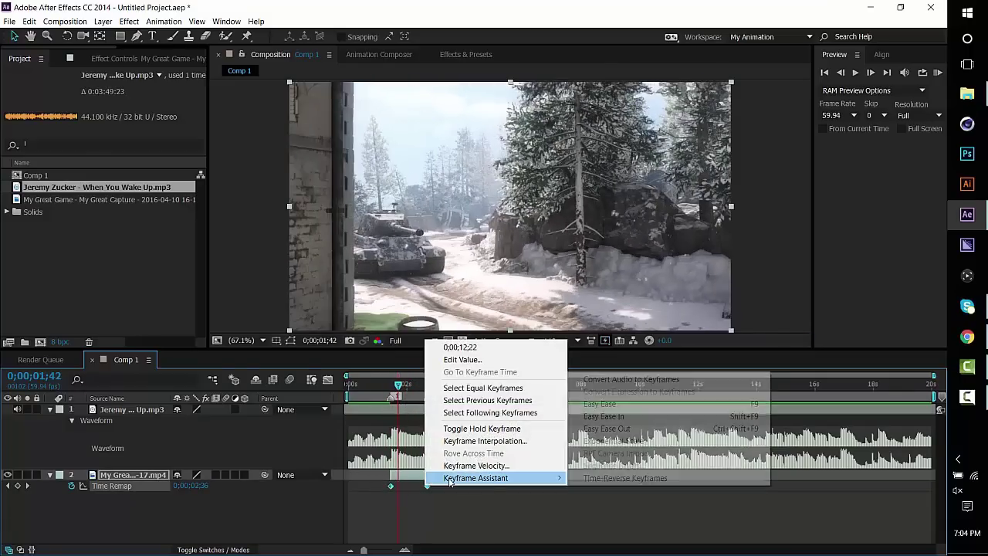
# - Apply Easy Ease to both Time Remap keyframes and inspect the curve in a maximized Graph Editor
pyautogui.click(602, 404)
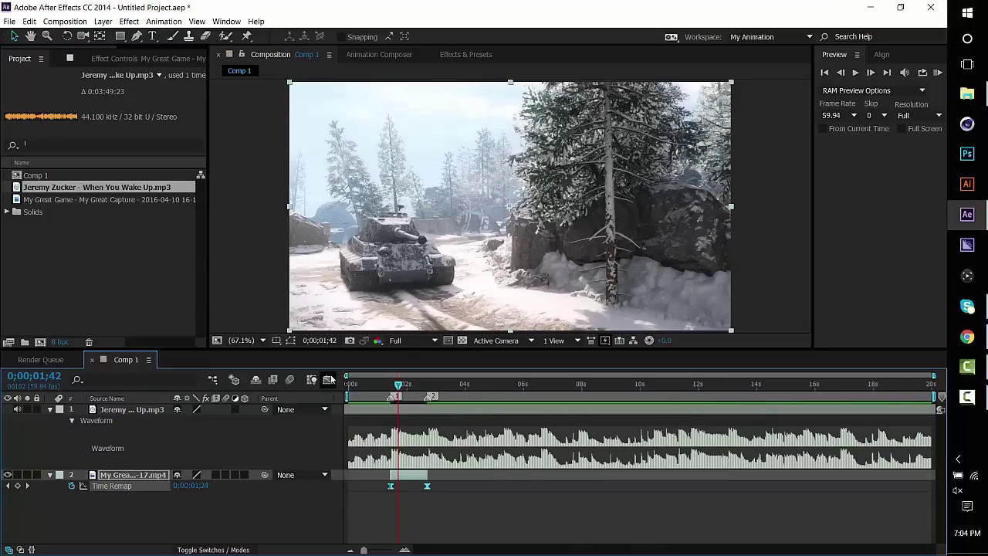
pyautogui.click(329, 379)
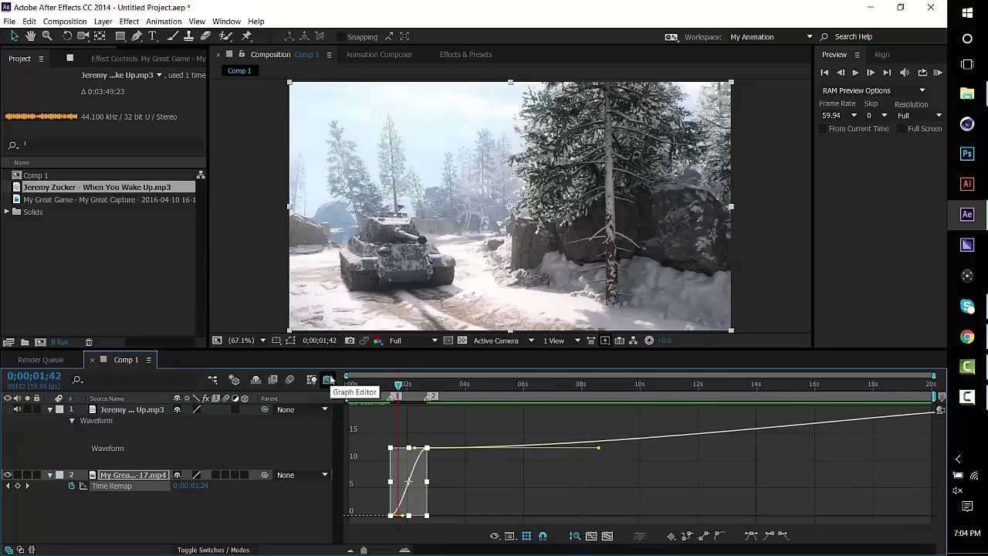
pyautogui.click(361, 425)
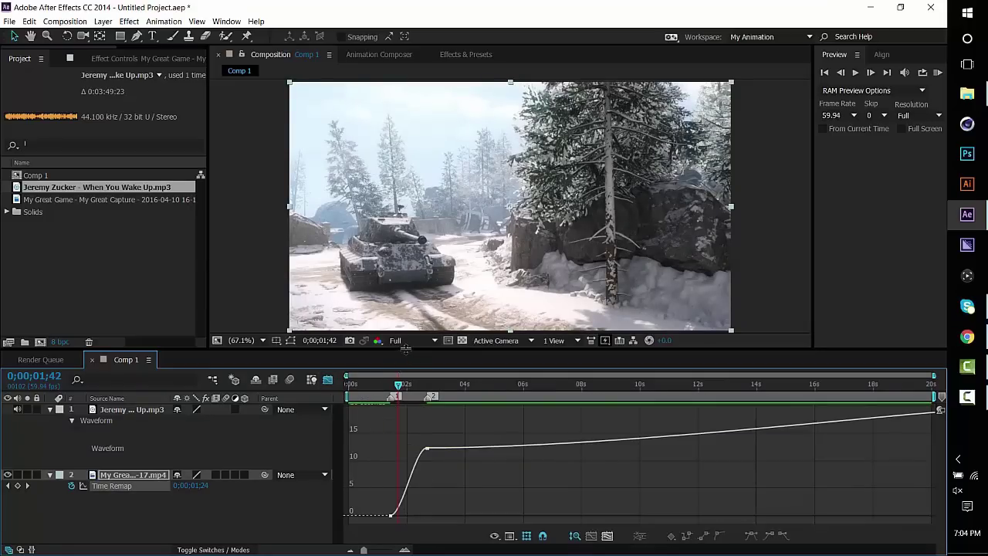
pyautogui.press('`')
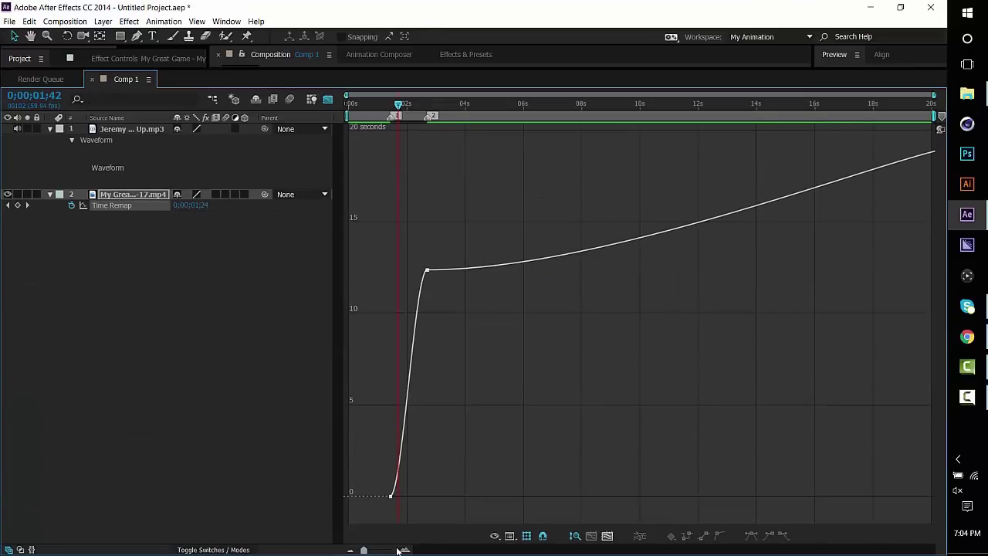
pyautogui.click(398, 550)
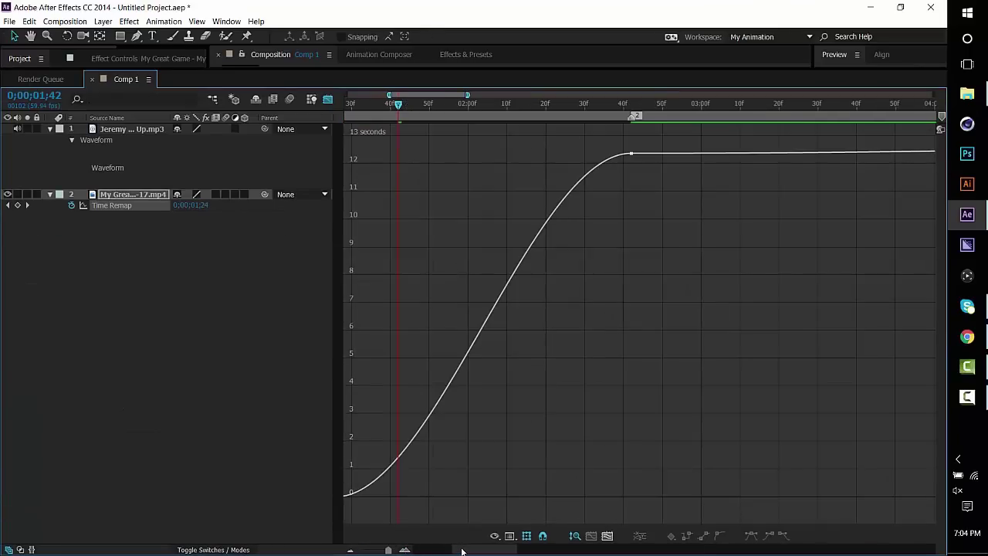
pyautogui.hscroll(-3, 455, 509)
pyautogui.click(416, 498)
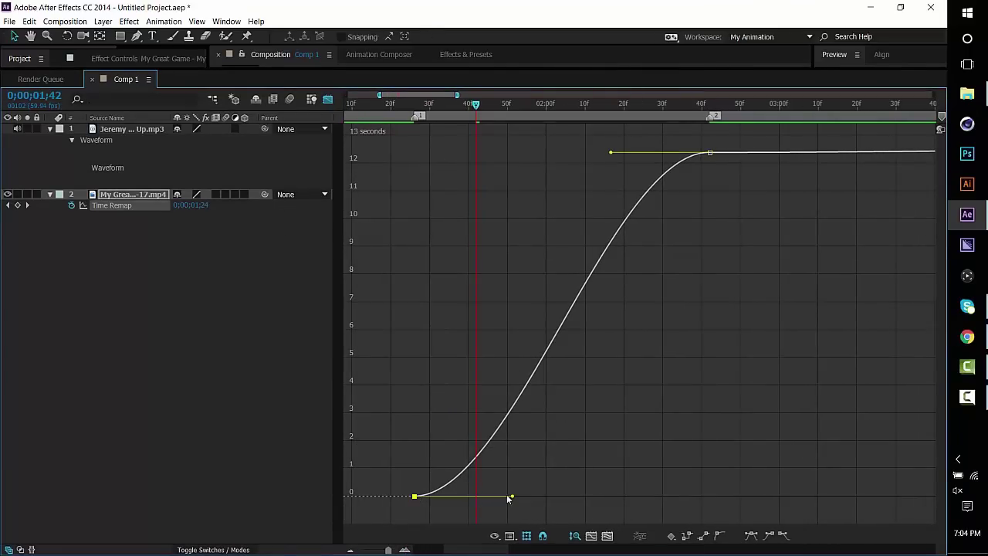
# - Drag the Time Remap bezier handles into an S-curve: steep start, flat middle, steep finish
pyautogui.moveTo(513, 497); pyautogui.dragTo(416, 195)
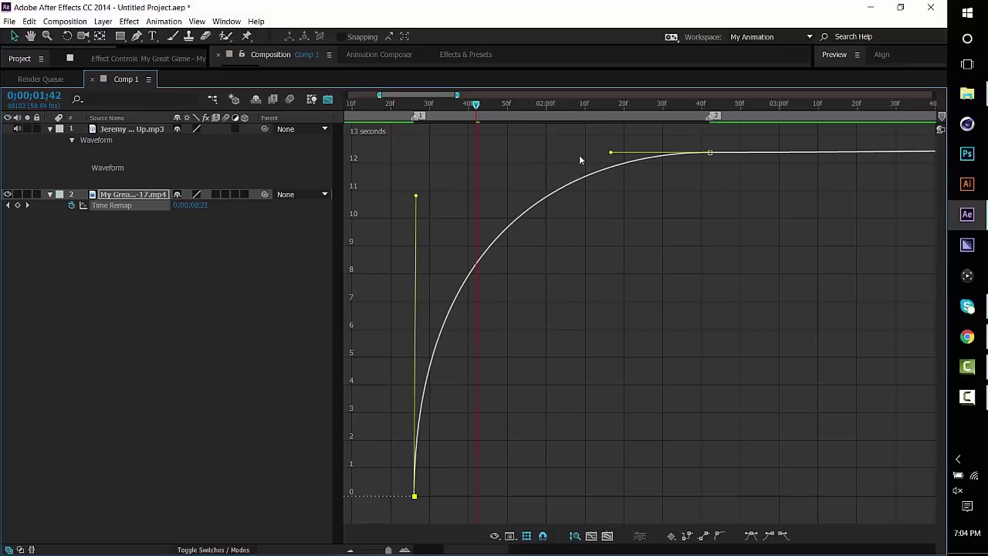
pyautogui.moveTo(612, 157); pyautogui.dragTo(706, 437)
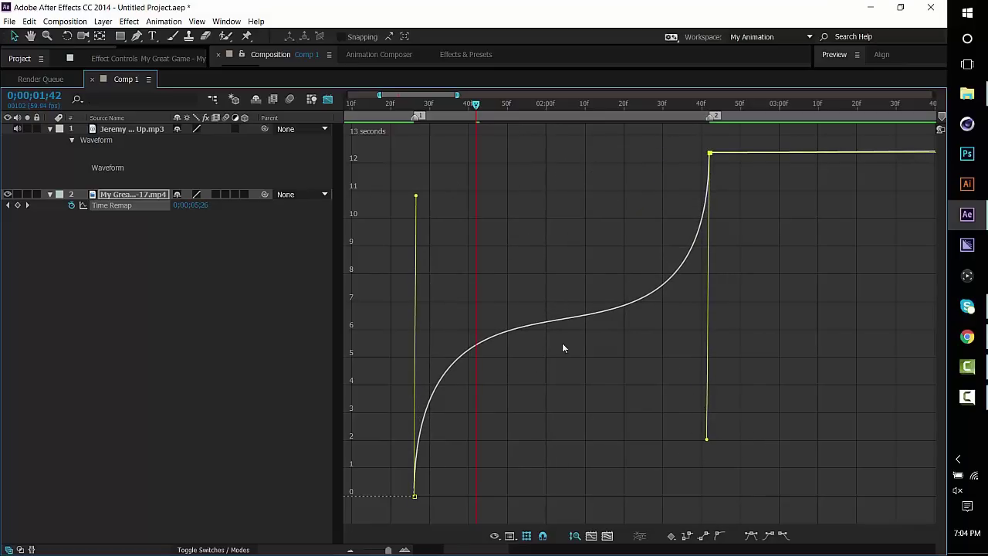
pyautogui.moveTo(420, 195); pyautogui.dragTo(524, 172)
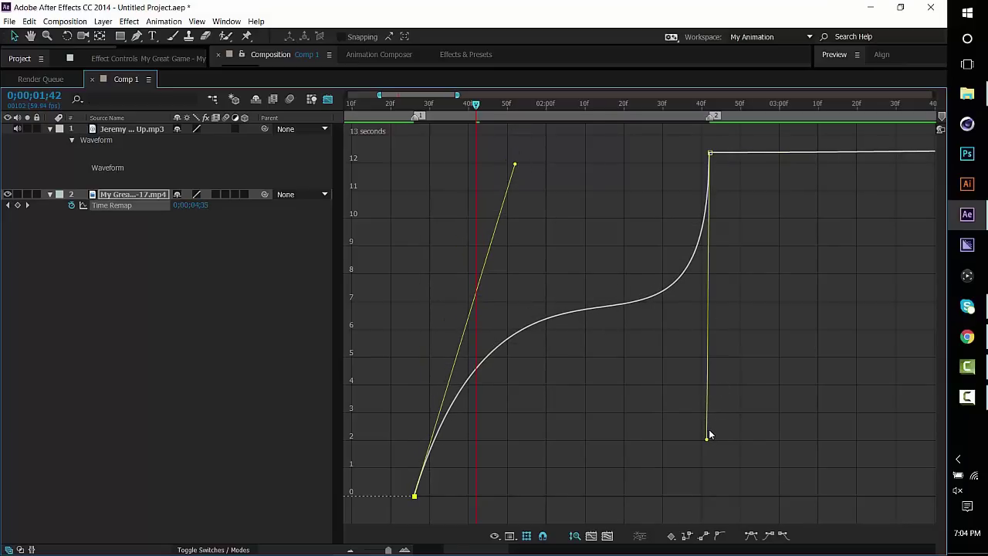
pyautogui.moveTo(706, 439); pyautogui.dragTo(695, 311)
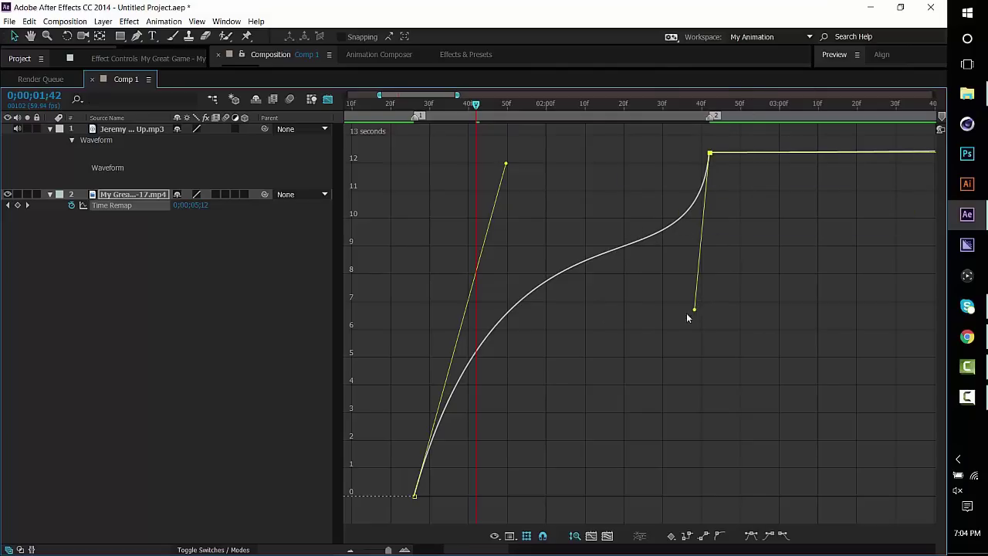
pyautogui.moveTo(687, 313)
pyautogui.mouseDown()
pyautogui.moveTo(663, 314)
pyautogui.moveTo(681, 311)
pyautogui.mouseUp()
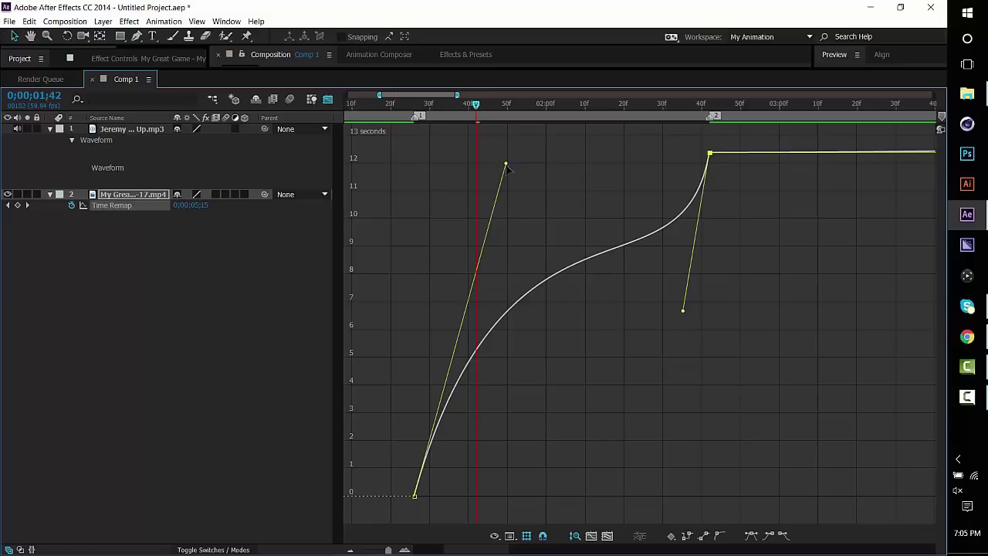
pyautogui.moveTo(507, 167); pyautogui.dragTo(509, 163)
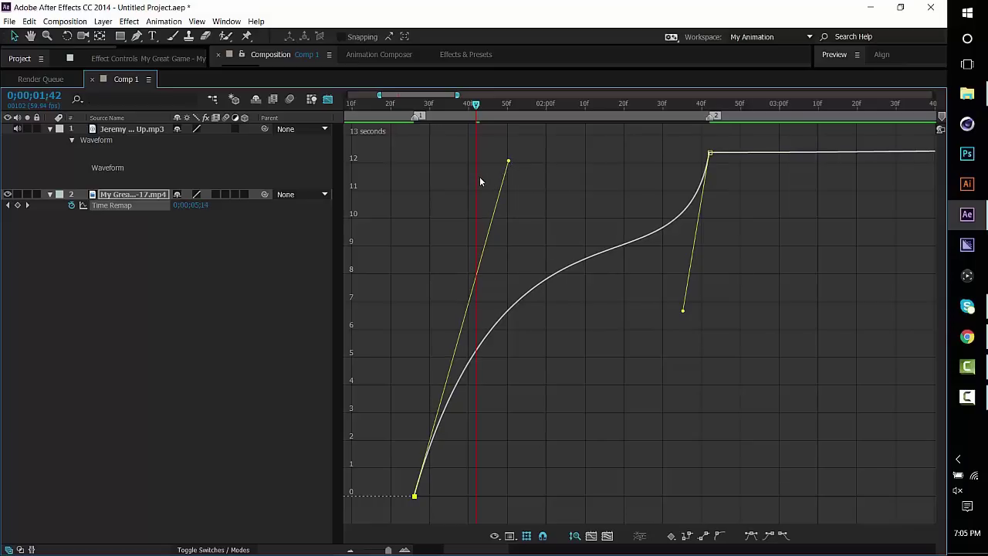
# - Leave the Graph Editor, restore the full workspace with the viewer, and preview the remapped clip
pyautogui.click(328, 100)
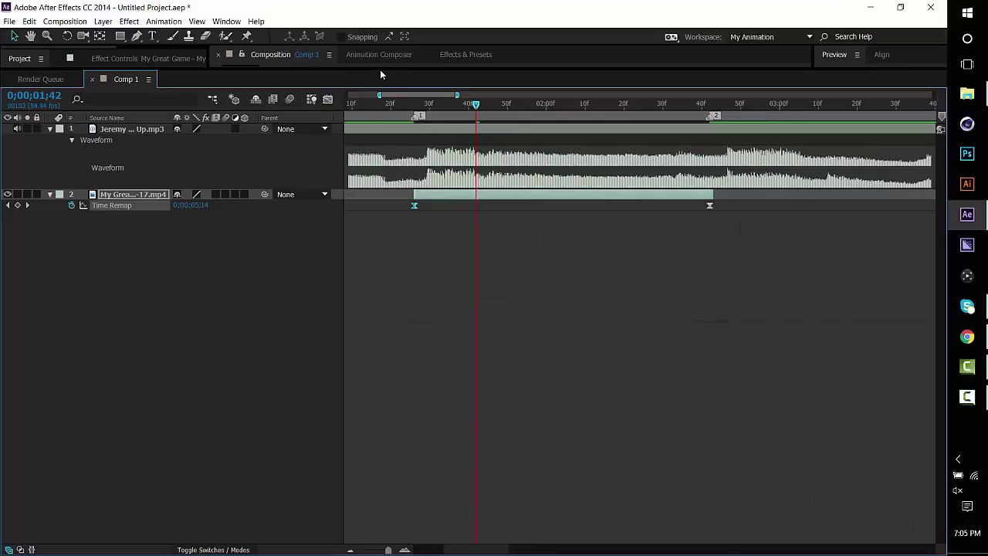
pyautogui.press('`')
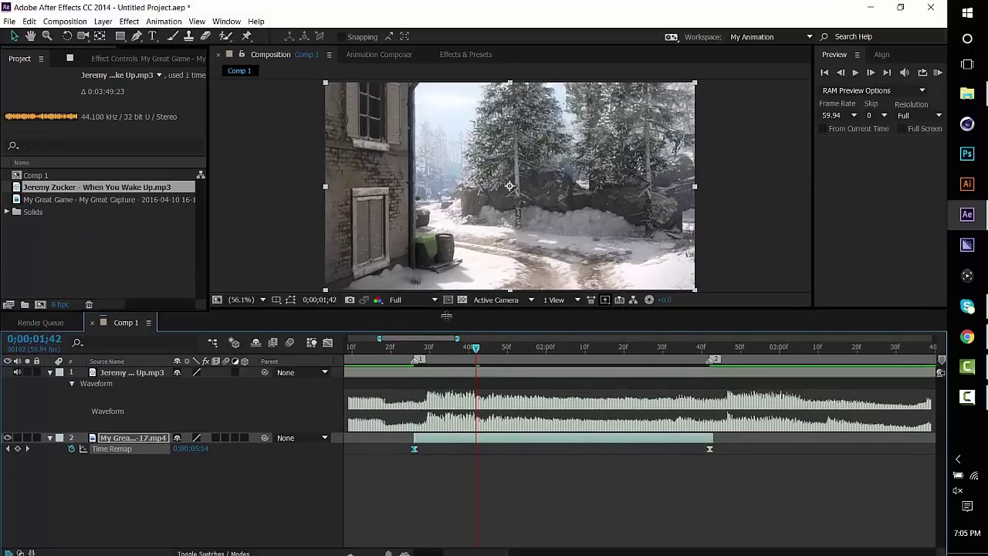
pyautogui.moveTo(446, 315); pyautogui.dragTo(446, 319)
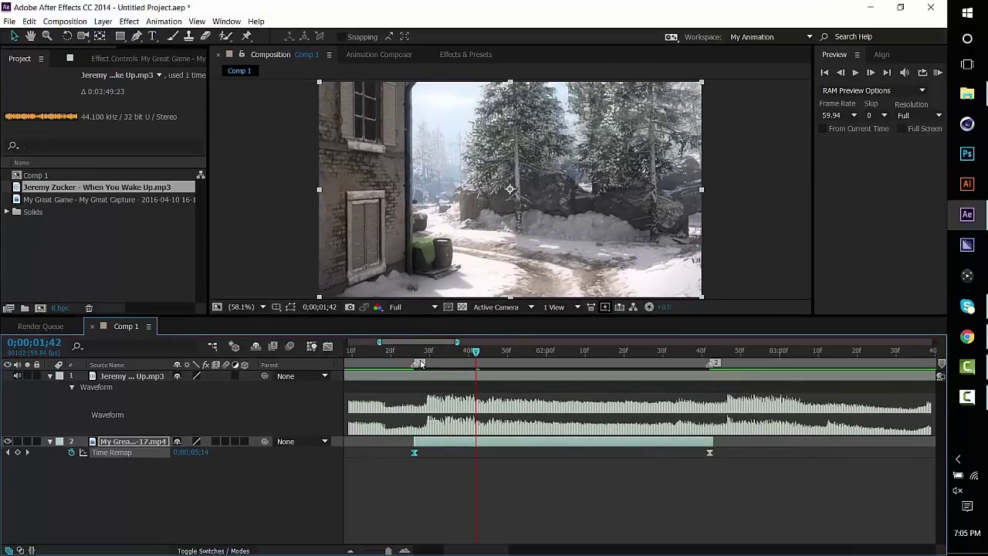
pyautogui.moveTo(475, 349); pyautogui.dragTo(821, 374)
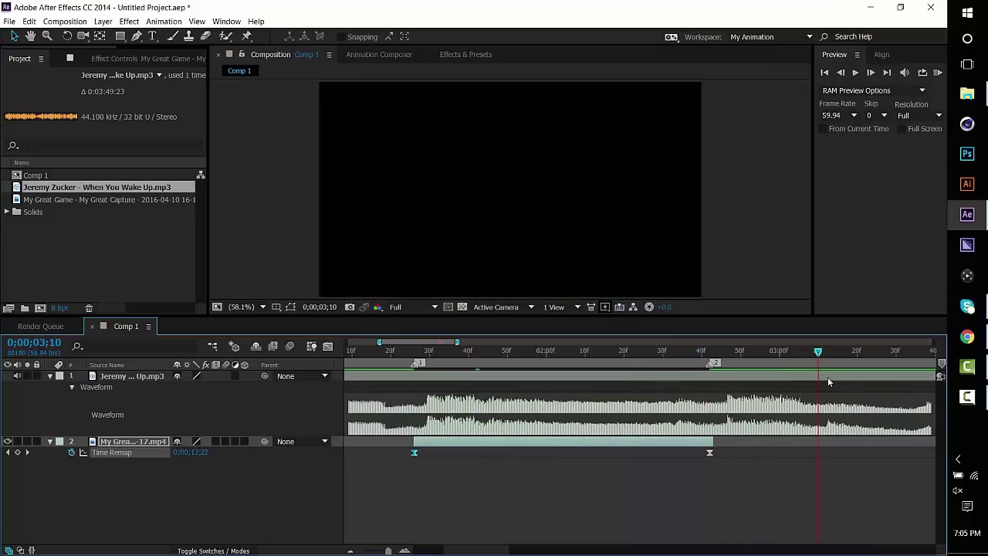
pyautogui.moveTo(415, 358); pyautogui.dragTo(594, 409)
# - Preview the slowed section near two seconds and reveal the game clip's Rotation property
pyautogui.rightClick(598, 408)
pyautogui.click(452, 464)
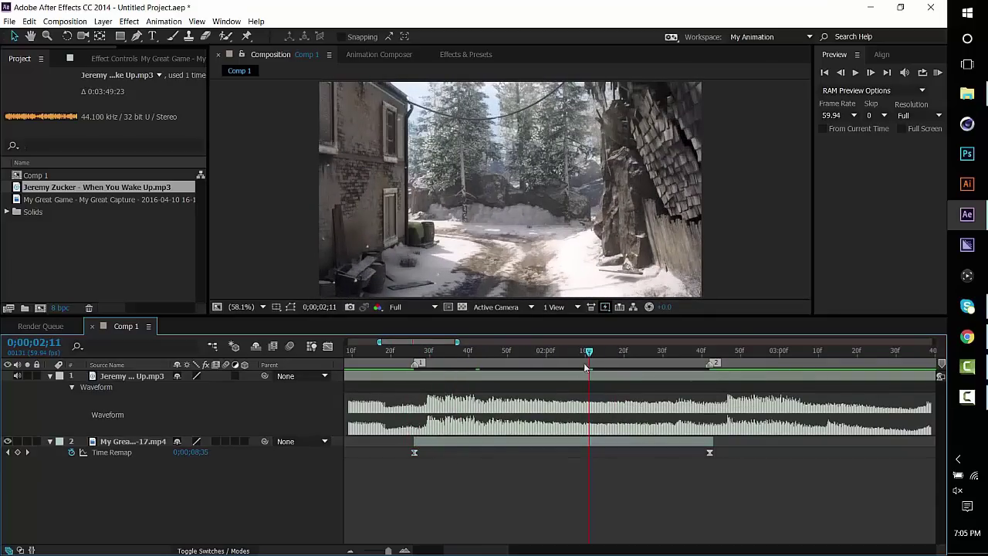
pyautogui.moveTo(590, 355); pyautogui.dragTo(414, 368)
pyautogui.click(446, 443)
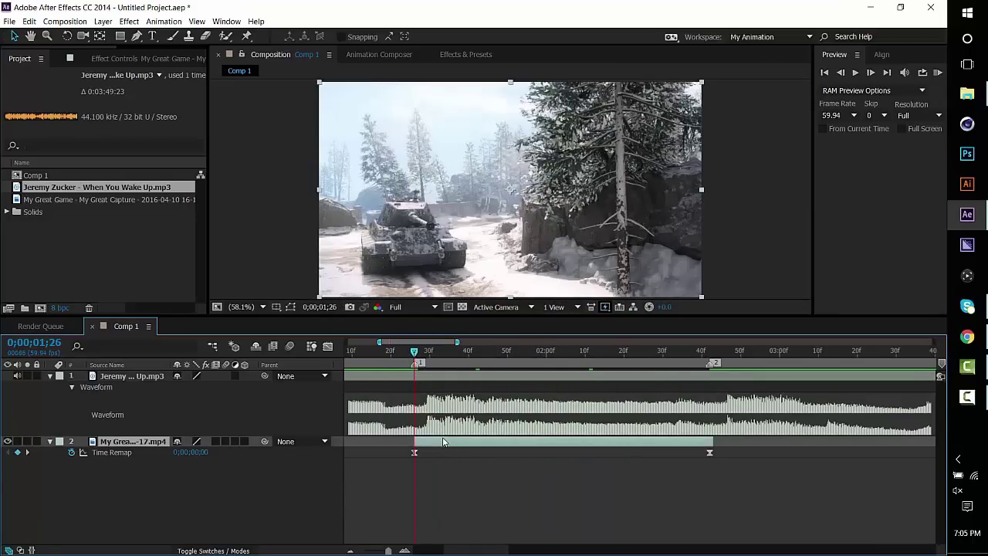
pyautogui.hotkey('shift', 'r')
# - Test Rotation tilts of +7° and −12° on the game clip, then settle on -2° at 0;00;01;59
pyautogui.moveTo(431, 353); pyautogui.dragTo(574, 370)
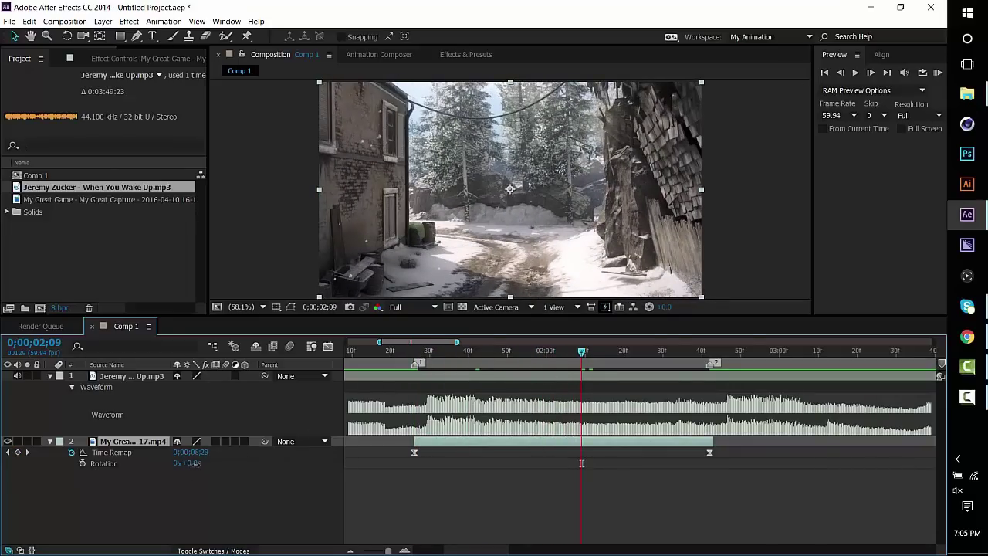
pyautogui.moveTo(196, 463)
pyautogui.mouseDown()
pyautogui.moveTo(179, 464)
pyautogui.moveTo(198, 468)
pyautogui.mouseUp()
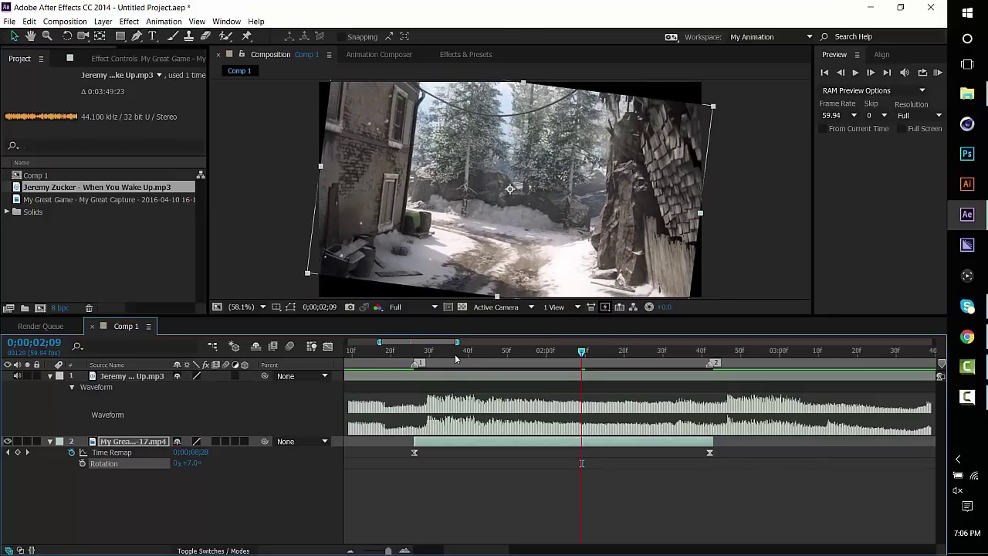
pyautogui.moveTo(463, 354); pyautogui.dragTo(564, 367)
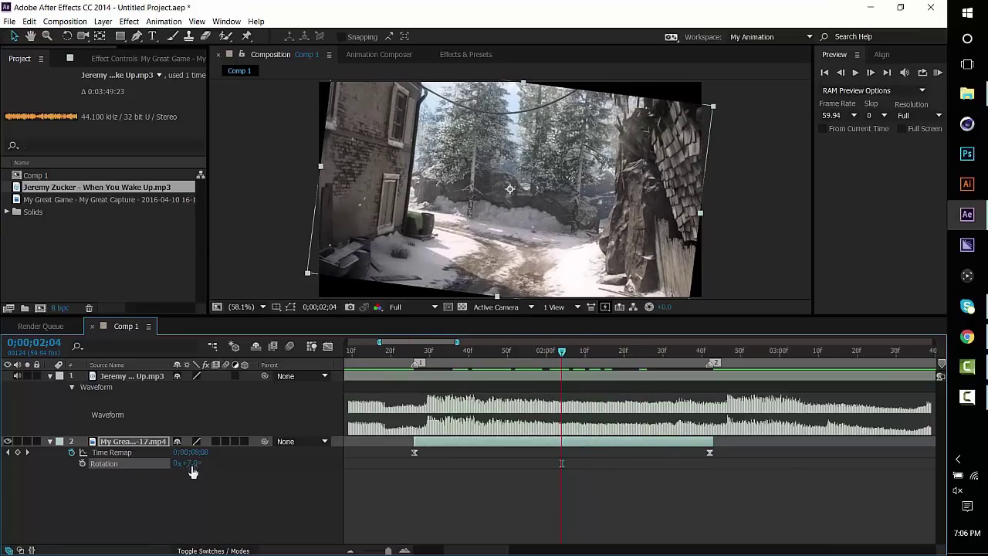
pyautogui.moveTo(194, 468); pyautogui.dragTo(179, 464)
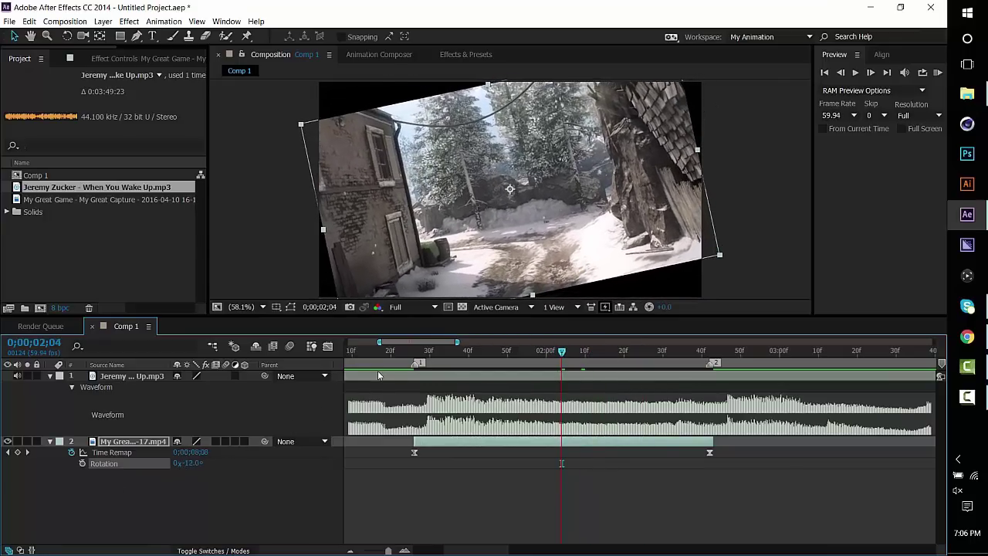
pyautogui.moveTo(431, 348); pyautogui.dragTo(612, 355)
pyautogui.click(542, 351)
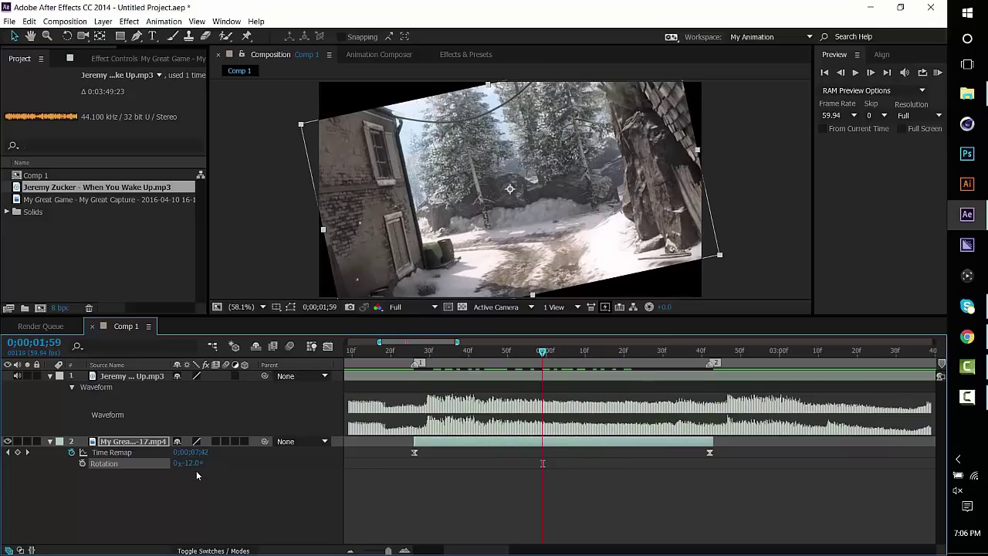
pyautogui.moveTo(195, 468); pyautogui.dragTo(202, 467)
# - Set a -15° Rotation keyframe on the game clip at the first Time Remap keyframe (1;26)
pyautogui.click(415, 352)
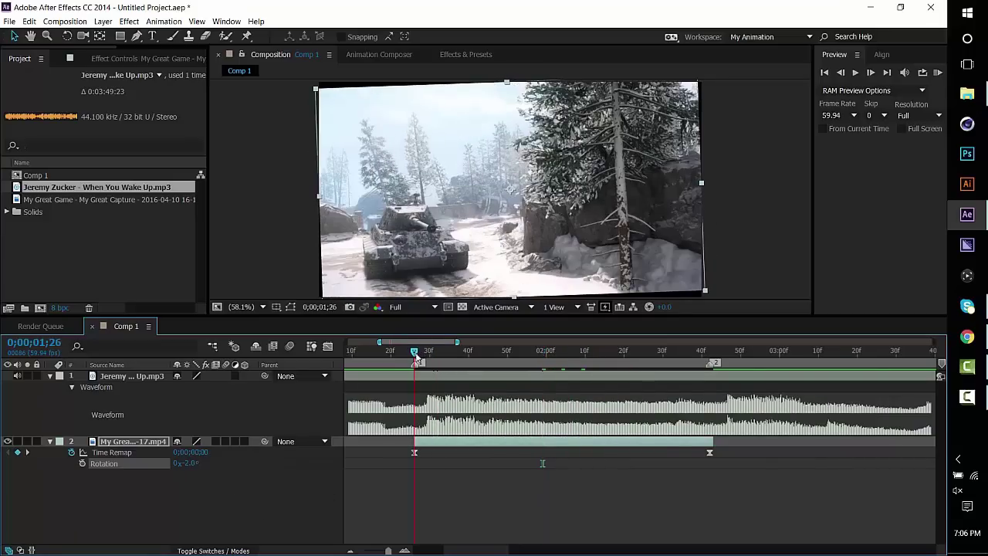
pyautogui.click(82, 463)
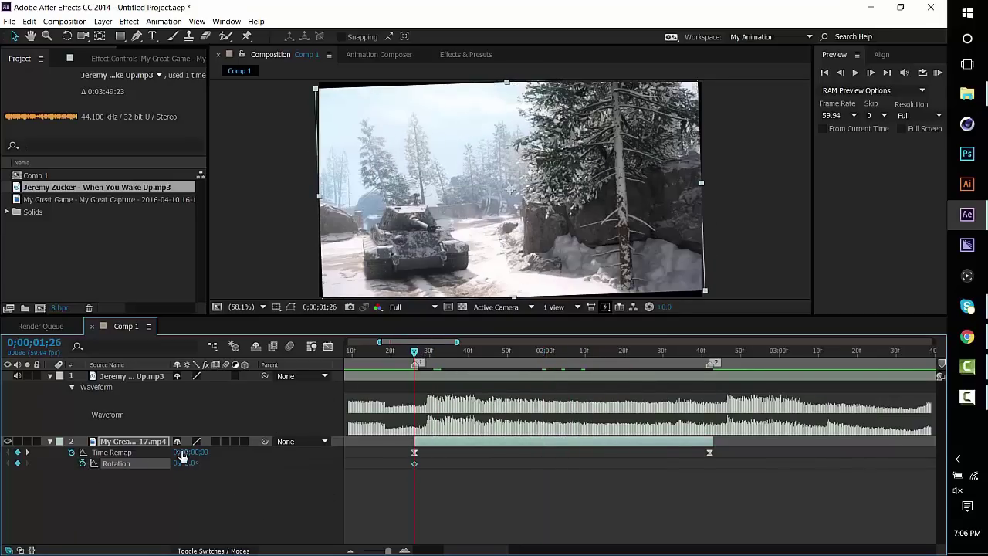
pyautogui.click(189, 463)
pyautogui.press('Return')
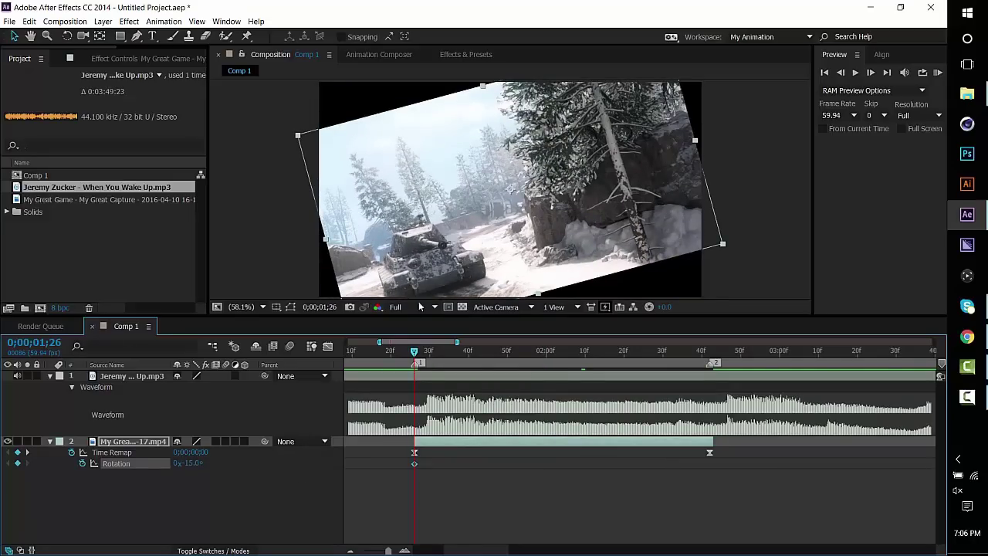
# - Add a +10° Rotation keyframe at 2;42 and preview the rotation swing
pyautogui.moveTo(419, 360); pyautogui.dragTo(711, 370)
pyautogui.click(194, 464)
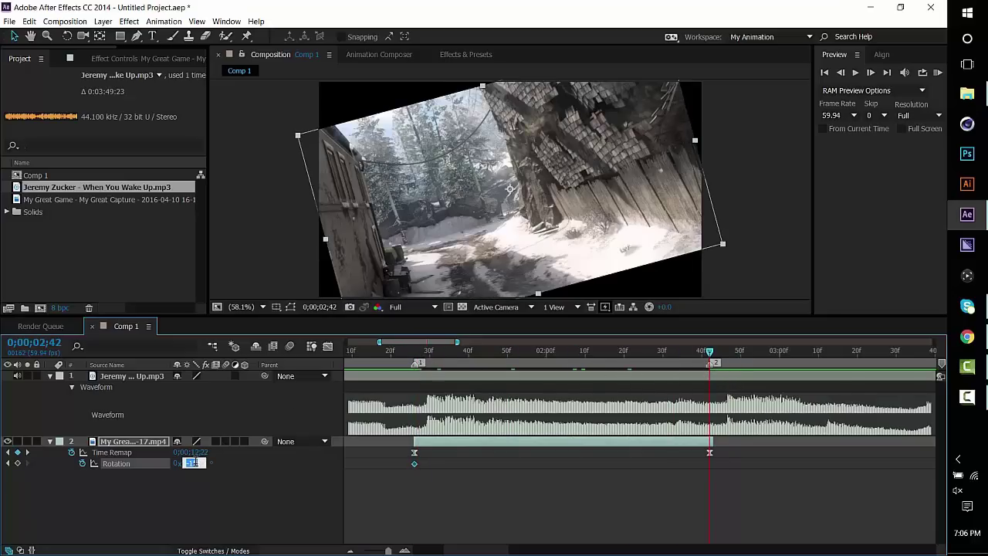
pyautogui.write('10')
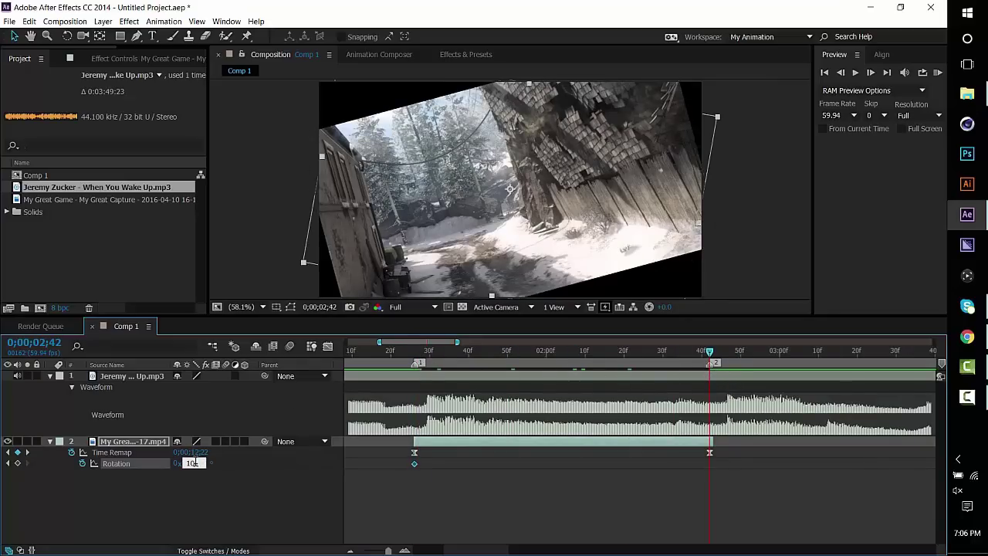
pyautogui.press('Return')
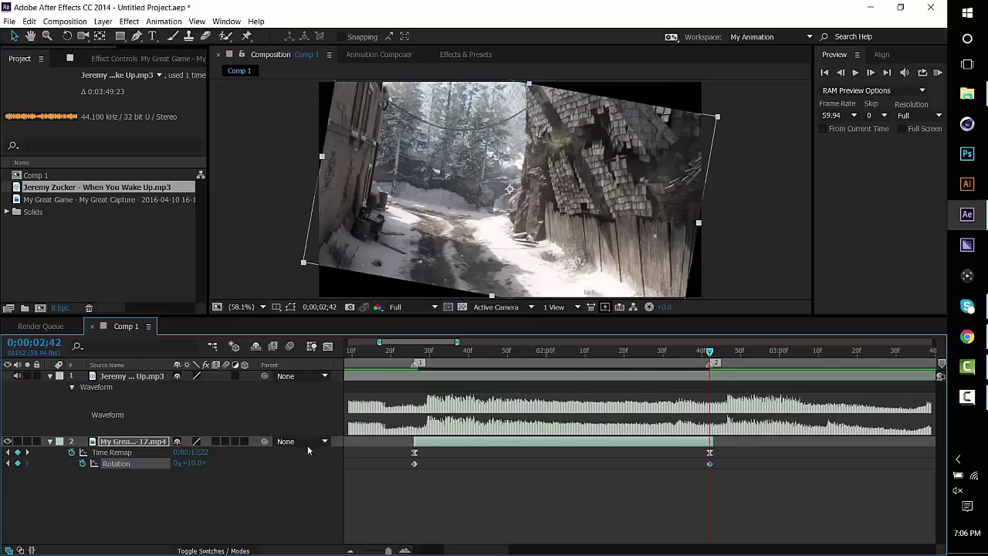
pyautogui.moveTo(414, 352); pyautogui.dragTo(660, 465)
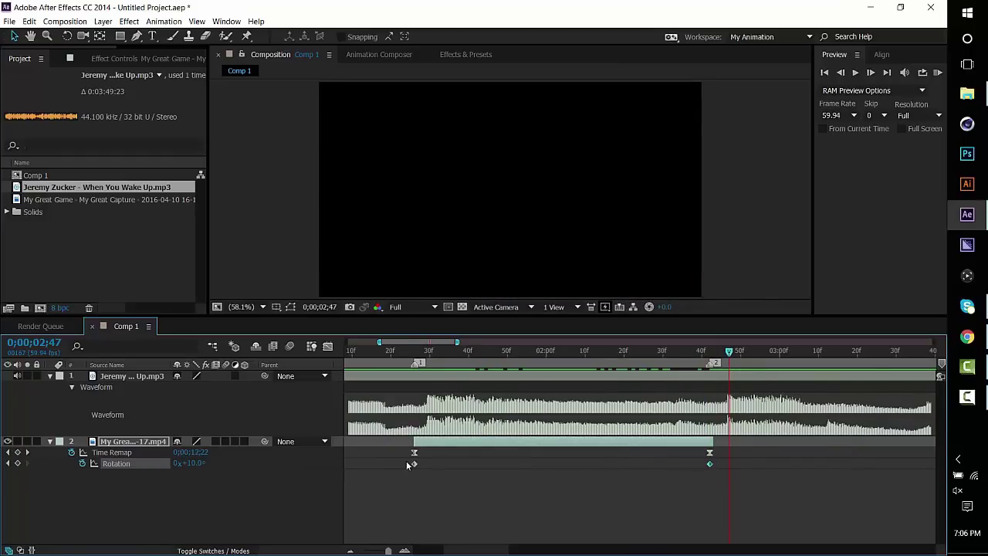
# - Apply Easy Ease to both Rotation keyframes
pyautogui.moveTo(397, 480); pyautogui.dragTo(748, 462)
pyautogui.rightClick(709, 465)
pyautogui.moveTo(760, 455)
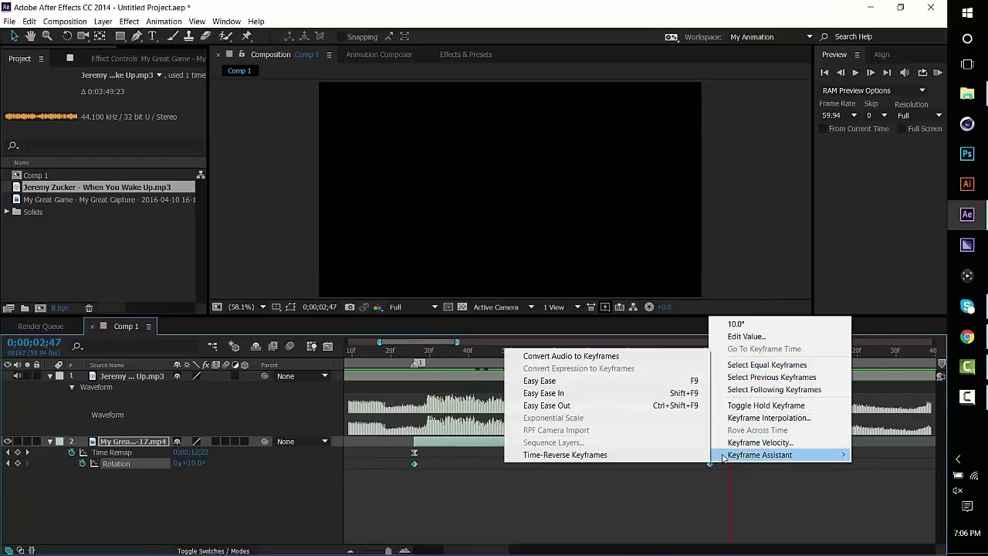
pyautogui.click(541, 380)
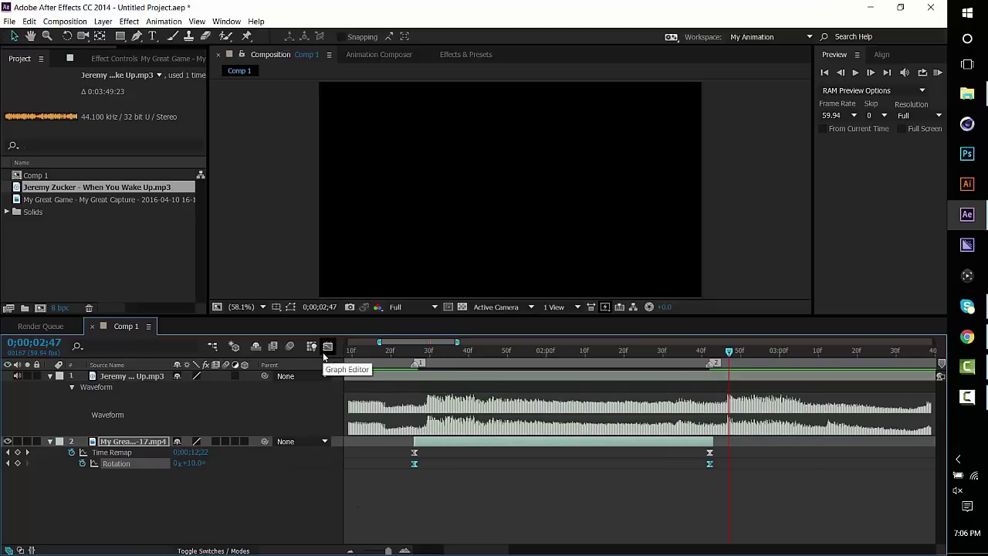
# - In the Graph Editor, make the Rotation curve leave -15° sharply and rise sharply into 10°
pyautogui.click(328, 346)
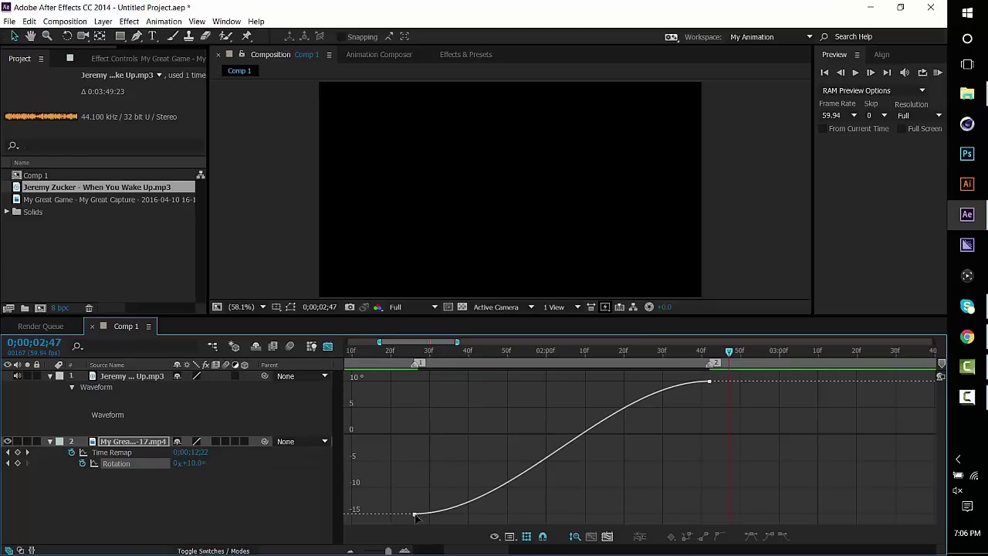
pyautogui.moveTo(452, 316); pyautogui.dragTo(452, 117)
pyautogui.click(415, 499)
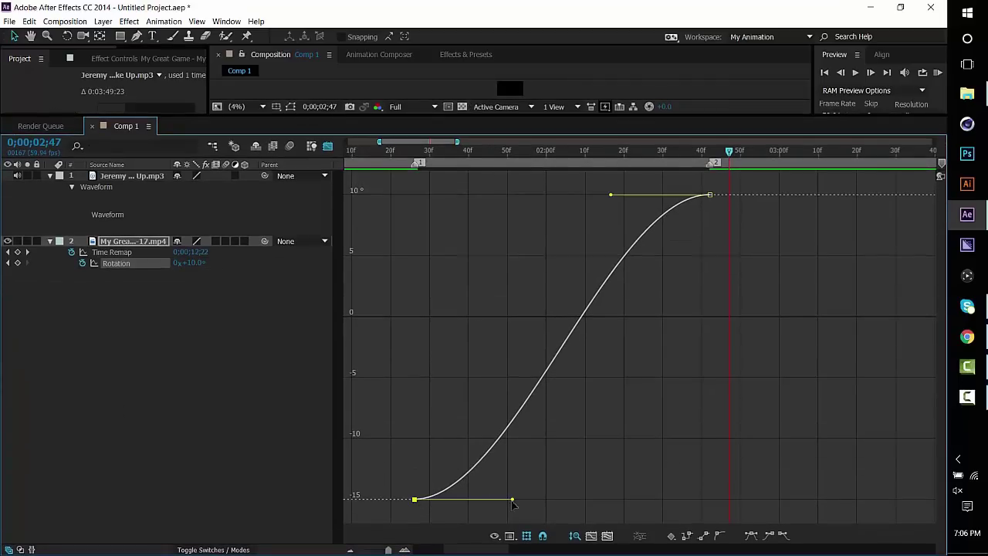
pyautogui.moveTo(514, 501); pyautogui.dragTo(472, 221)
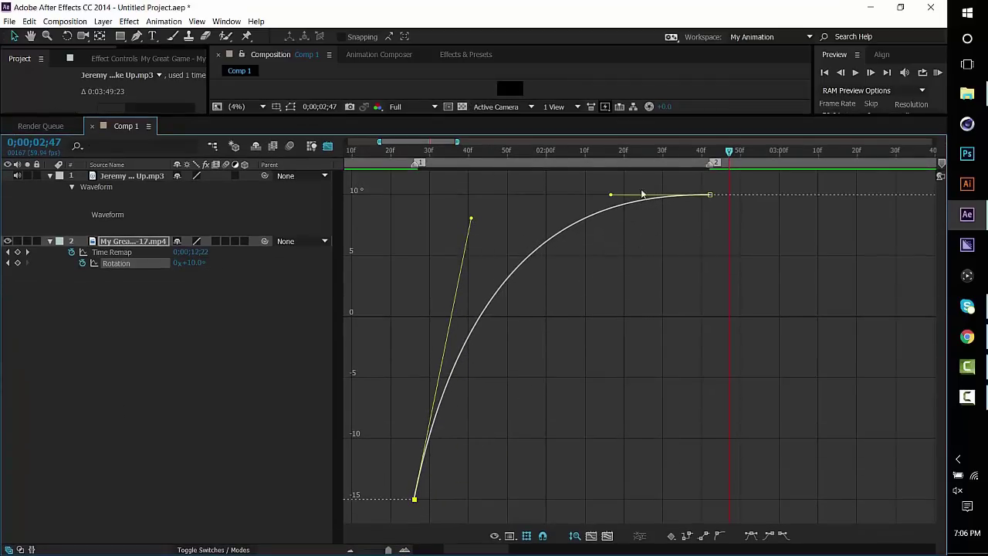
pyautogui.moveTo(609, 194); pyautogui.dragTo(649, 300)
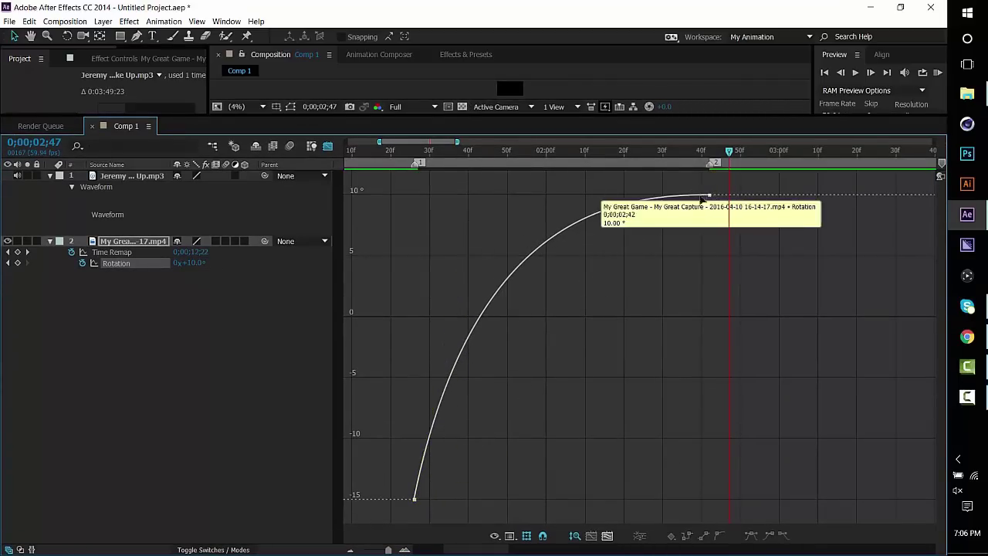
pyautogui.click(709, 195)
pyautogui.moveTo(708, 195); pyautogui.dragTo(674, 369)
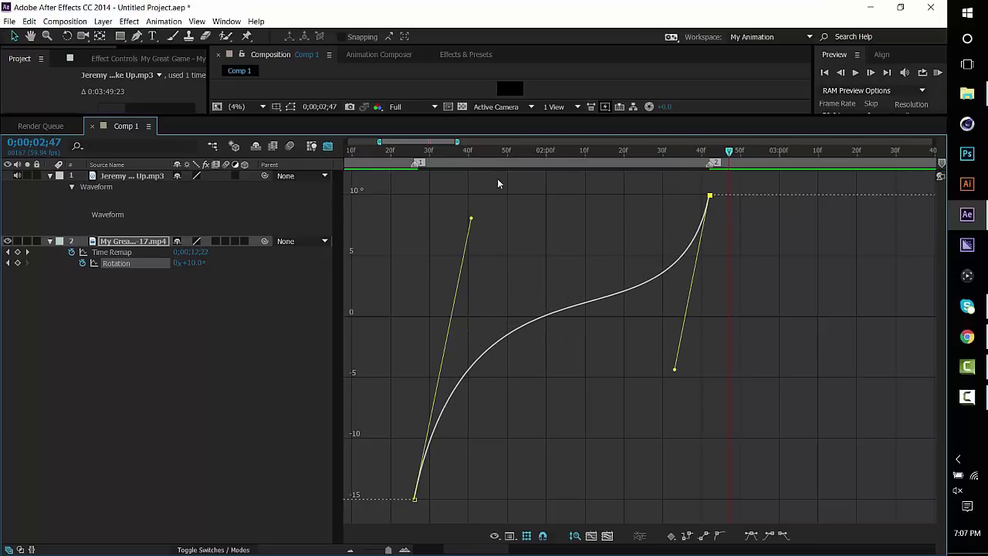
pyautogui.click(327, 145)
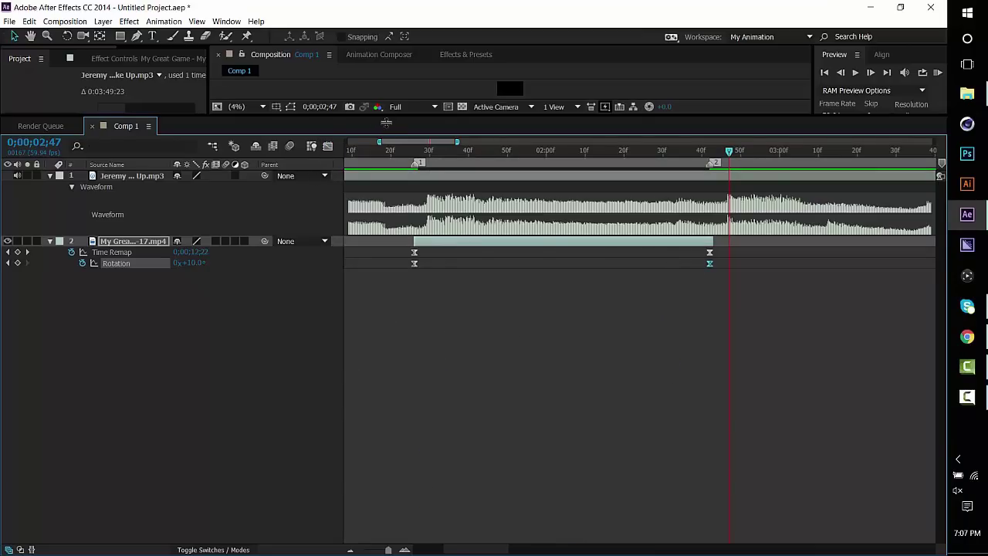
# - Enlarge the viewer, preview the rotation, then return to 1;26 and select the game clip layer
pyautogui.moveTo(386, 122); pyautogui.dragTo(417, 361)
pyautogui.click(415, 396)
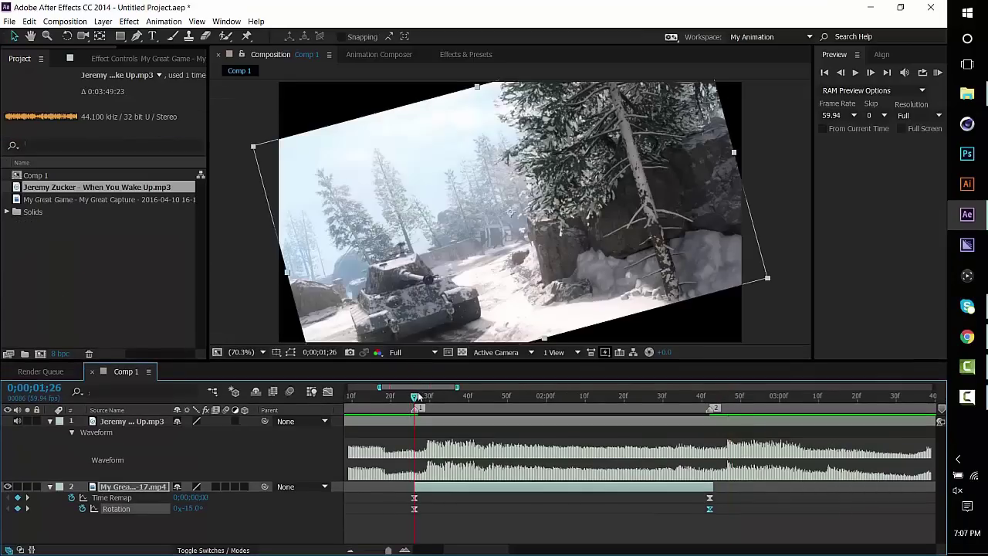
pyautogui.moveTo(417, 396); pyautogui.dragTo(701, 401)
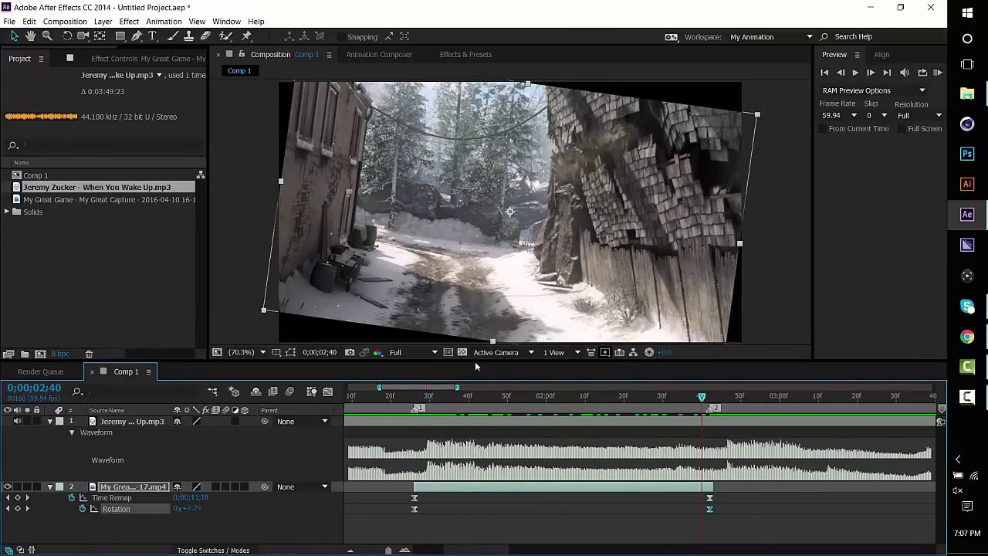
pyautogui.moveTo(472, 360); pyautogui.dragTo(444, 307)
pyautogui.moveTo(433, 342); pyautogui.dragTo(414, 344)
pyautogui.click(443, 437)
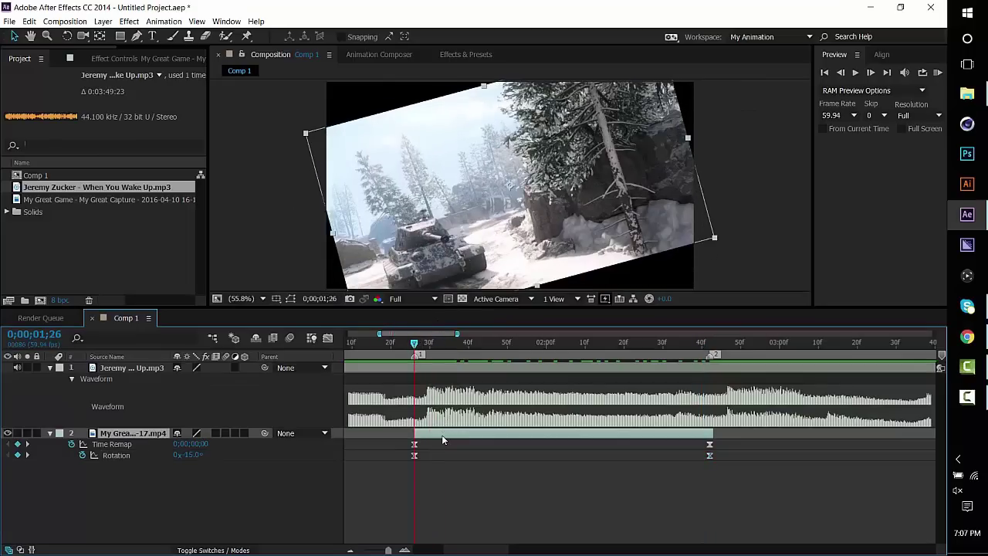
# - Set the game clip's Scale to 130% and add a Scale keyframe at 1;26
pyautogui.hotkey('shift', 's')
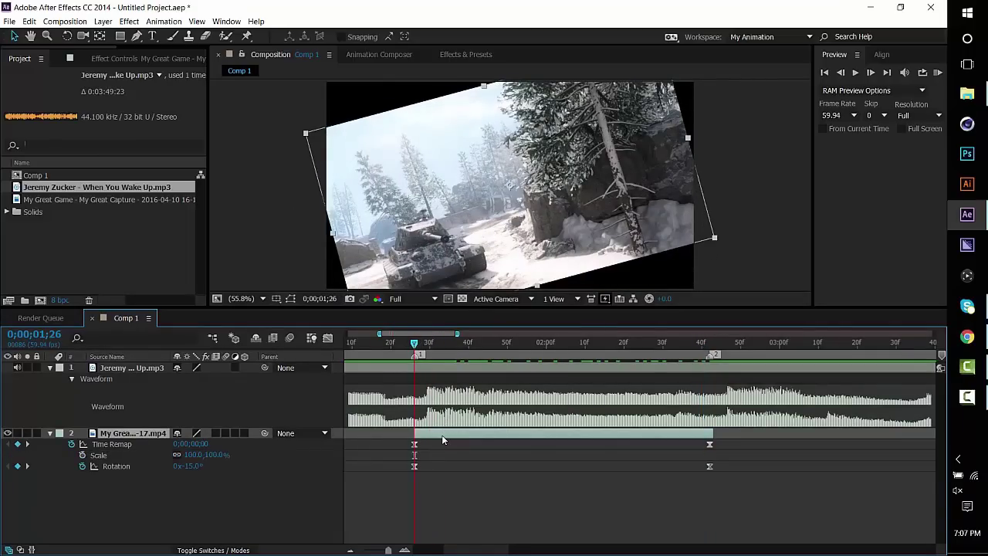
pyautogui.moveTo(224, 454); pyautogui.dragTo(220, 456)
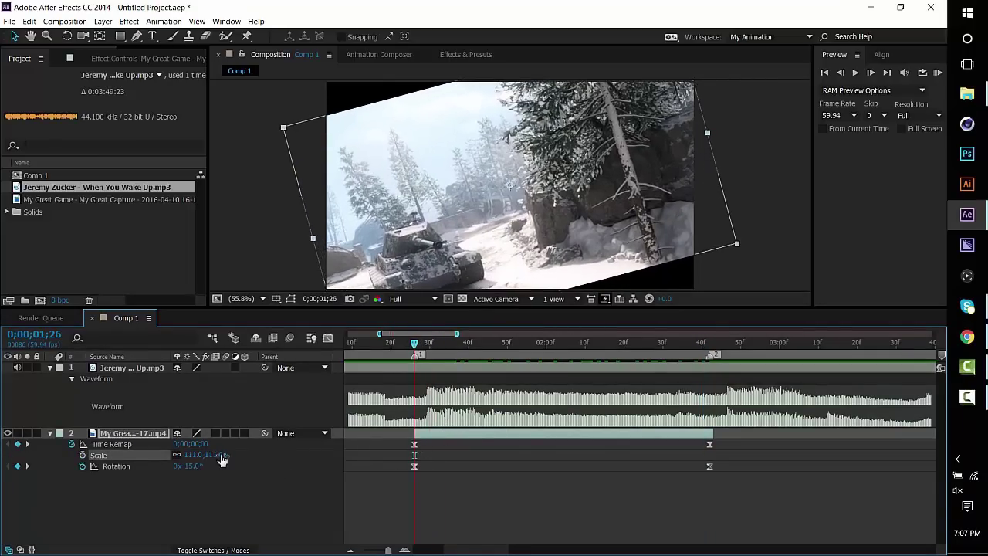
pyautogui.click(220, 456)
pyautogui.write('130')
pyautogui.press('Return')
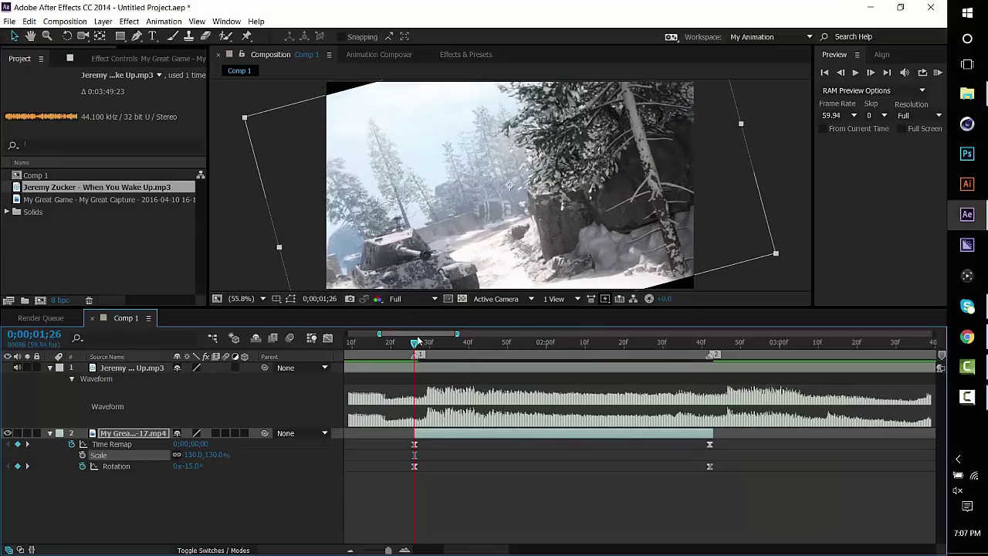
pyautogui.moveTo(417, 335)
pyautogui.mouseDown()
pyautogui.moveTo(546, 353)
pyautogui.moveTo(414, 345)
pyautogui.mouseUp()
pyautogui.click(83, 455)
# - Add Scale keyframes of 105% at 2;05 and 115% at 2;42, then select all three
pyautogui.moveTo(413, 346); pyautogui.dragTo(565, 345)
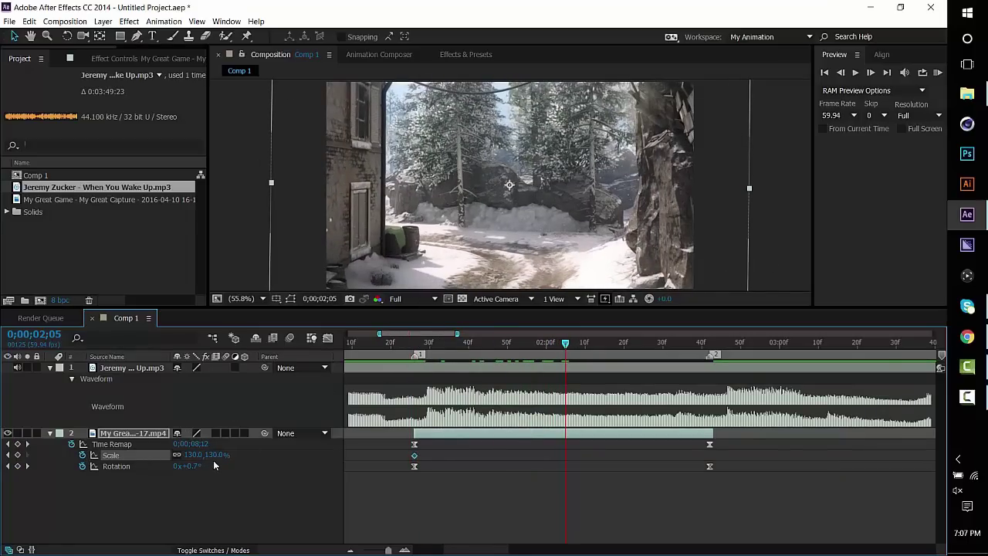
pyautogui.moveTo(202, 455)
pyautogui.mouseDown()
pyautogui.moveTo(180, 454)
pyautogui.moveTo(209, 464)
pyautogui.mouseUp()
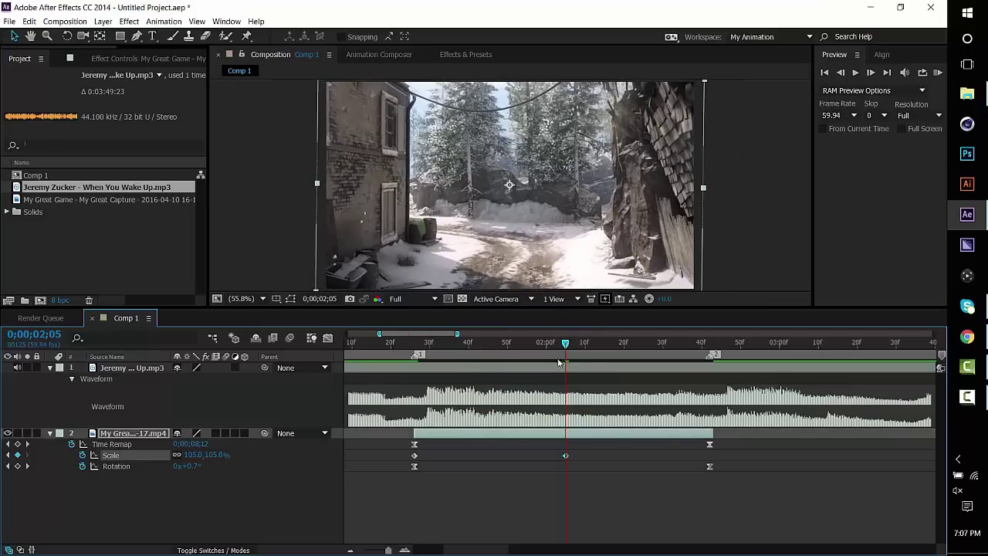
pyautogui.moveTo(577, 346); pyautogui.dragTo(712, 355)
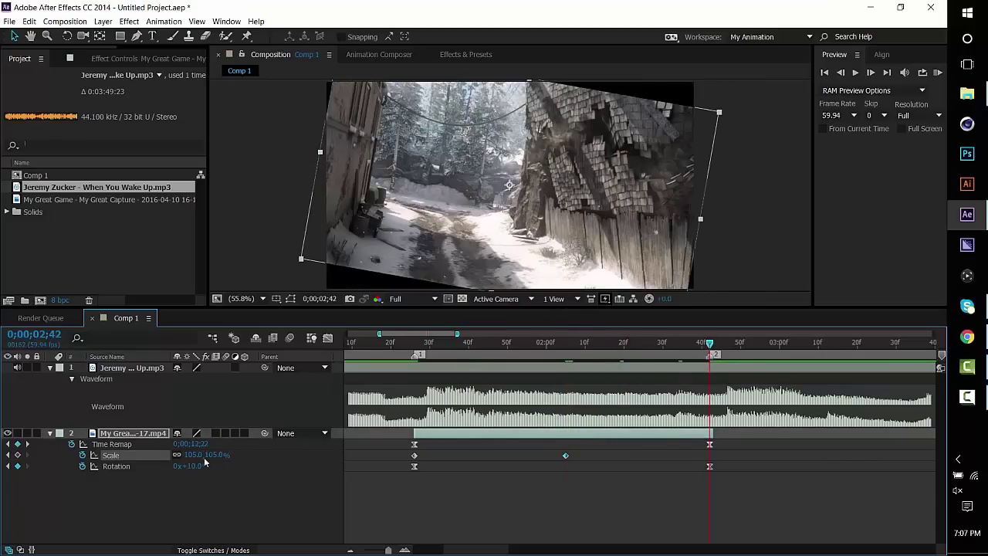
pyautogui.moveTo(204, 459); pyautogui.dragTo(222, 460)
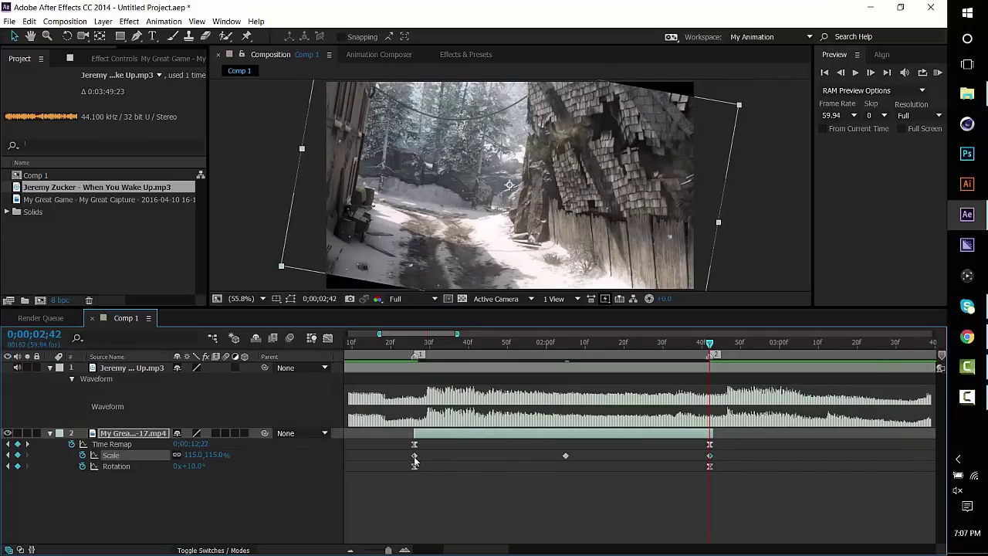
pyautogui.moveTo(415, 461); pyautogui.dragTo(711, 460)
# - Apply Easy Ease to the three Scale keyframes
pyautogui.rightClick(711, 458)
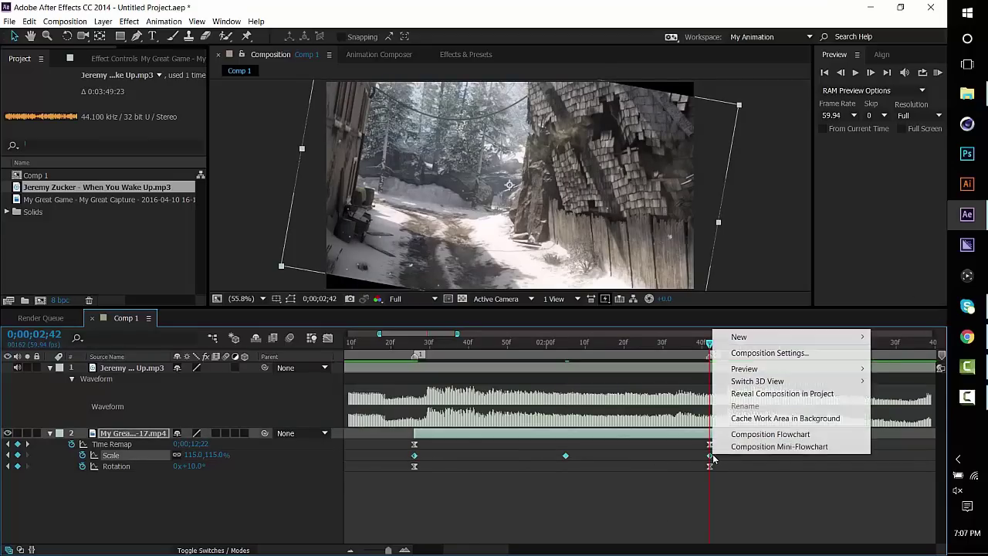
pyautogui.click(737, 446)
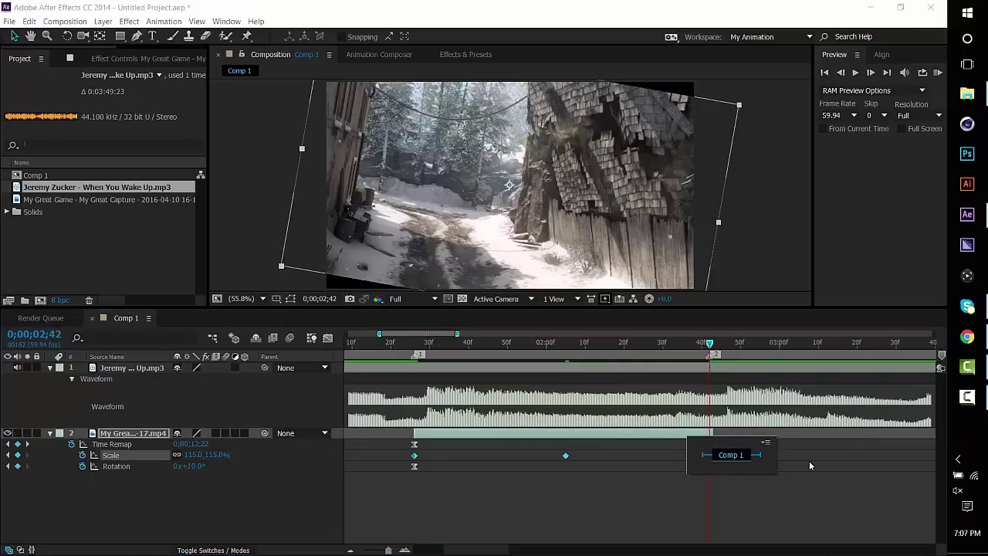
pyautogui.click(810, 461)
pyautogui.moveTo(398, 458); pyautogui.dragTo(721, 461)
pyautogui.rightClick(711, 458)
pyautogui.moveTo(787, 447)
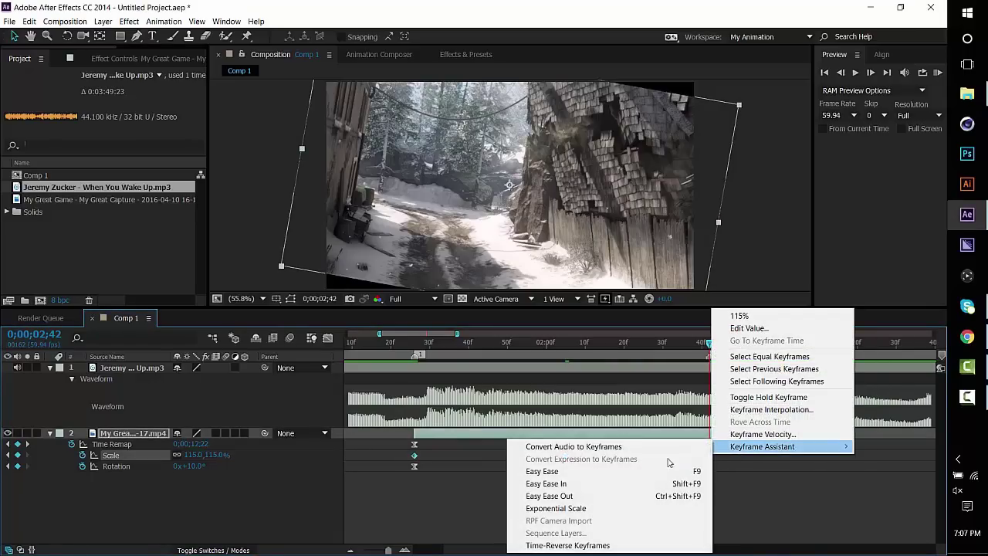
pyautogui.click(608, 469)
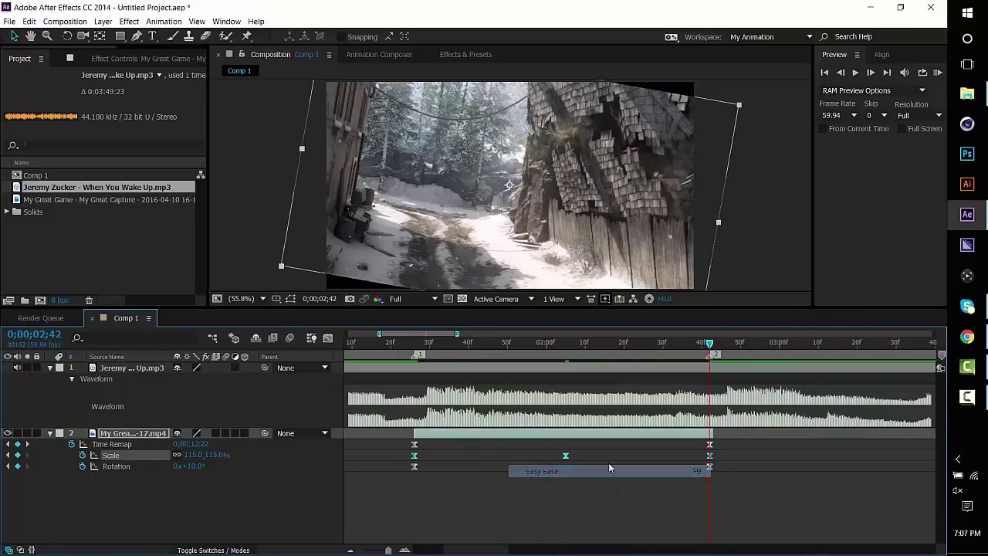
# - In the Graph Editor, make the Scale curve drop steeply from 130%
pyautogui.click(327, 338)
pyautogui.click(566, 514)
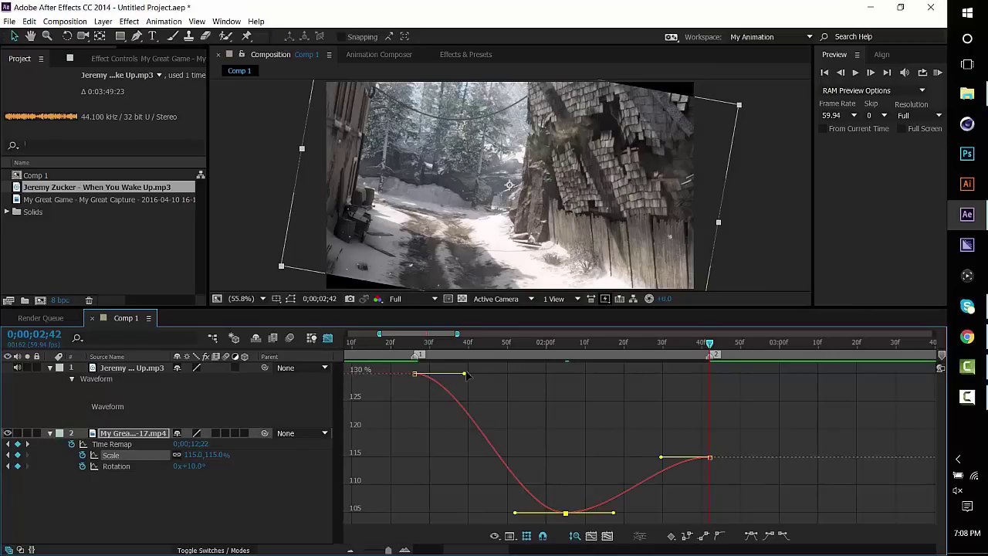
pyautogui.moveTo(464, 373); pyautogui.dragTo(378, 427)
pyautogui.click(707, 465)
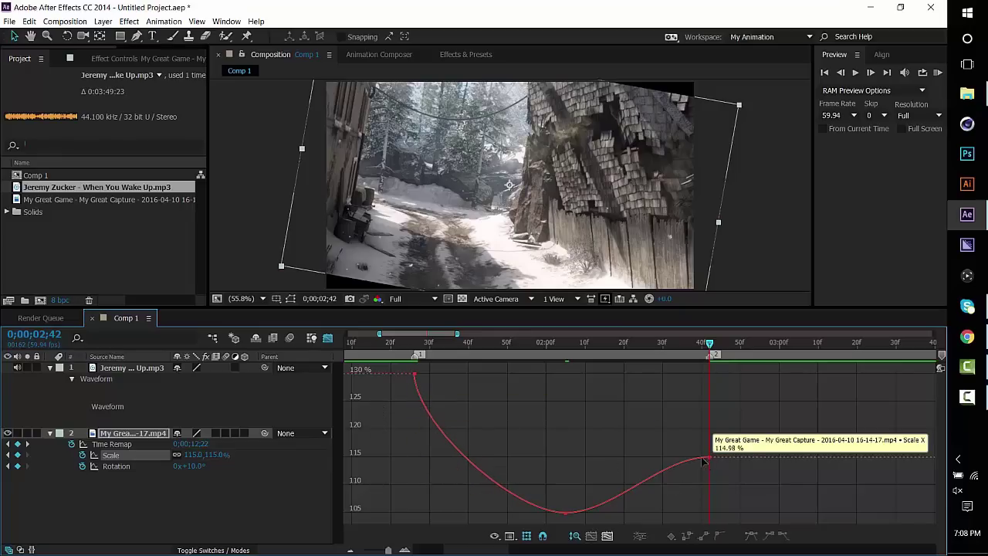
# - Steepen the rise into 115%, widen the flat bottom around 105%, and preview the scale animation
pyautogui.click(709, 458)
pyautogui.moveTo(661, 457); pyautogui.dragTo(706, 486)
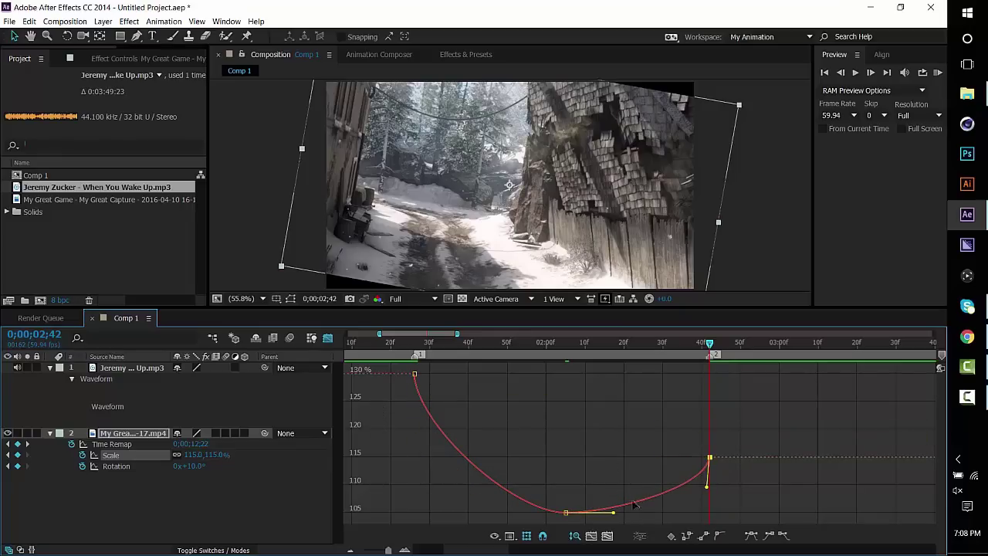
pyautogui.moveTo(614, 513); pyautogui.dragTo(670, 512)
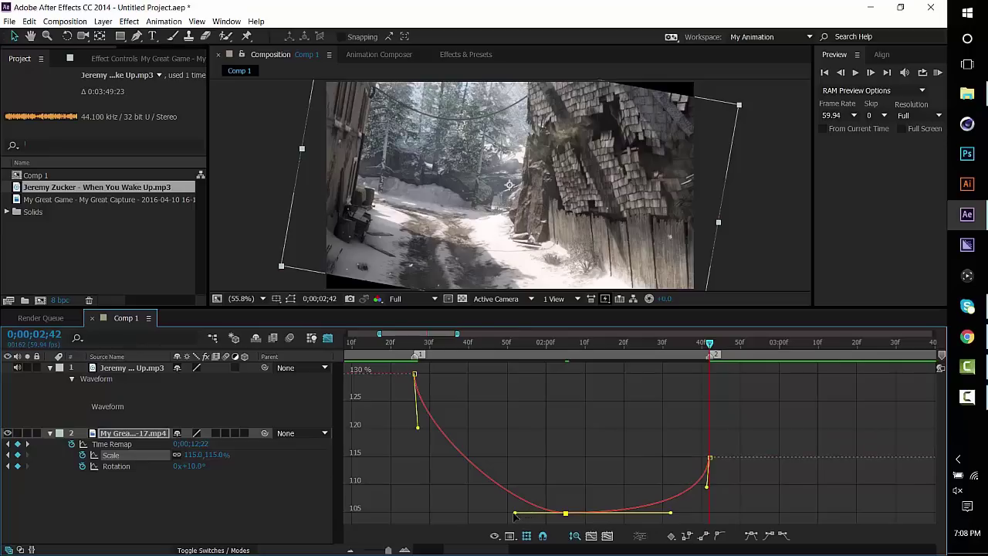
pyautogui.moveTo(515, 513); pyautogui.dragTo(462, 513)
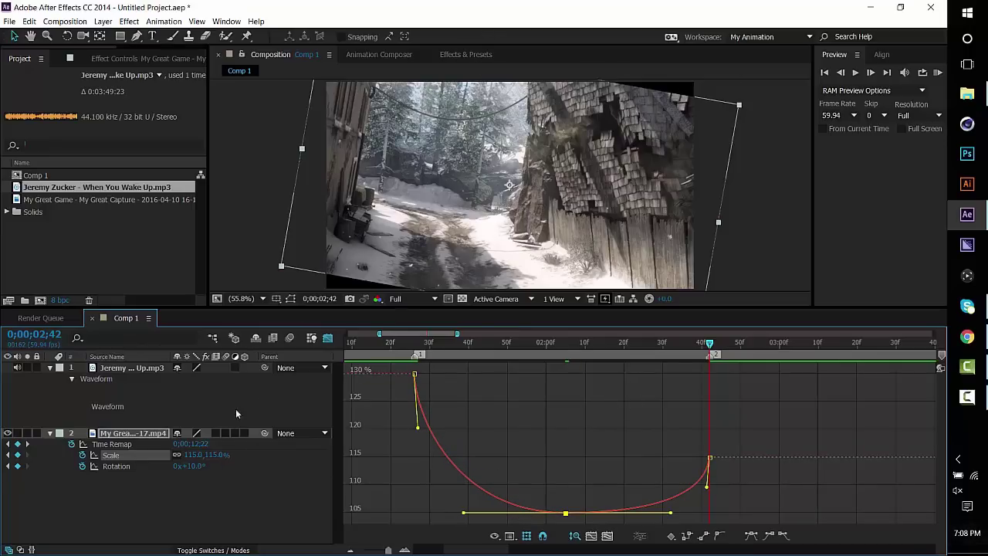
pyautogui.click(333, 340)
pyautogui.moveTo(417, 344); pyautogui.dragTo(414, 392)
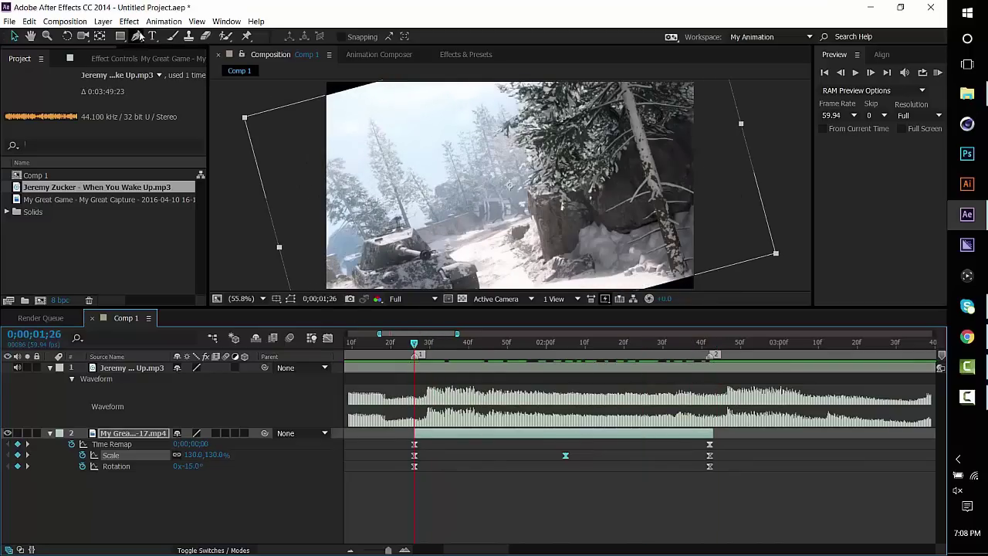
# - Create a black comp-sized solid layer named 'black bars'
pyautogui.click(103, 21)
pyautogui.moveTo(119, 35)
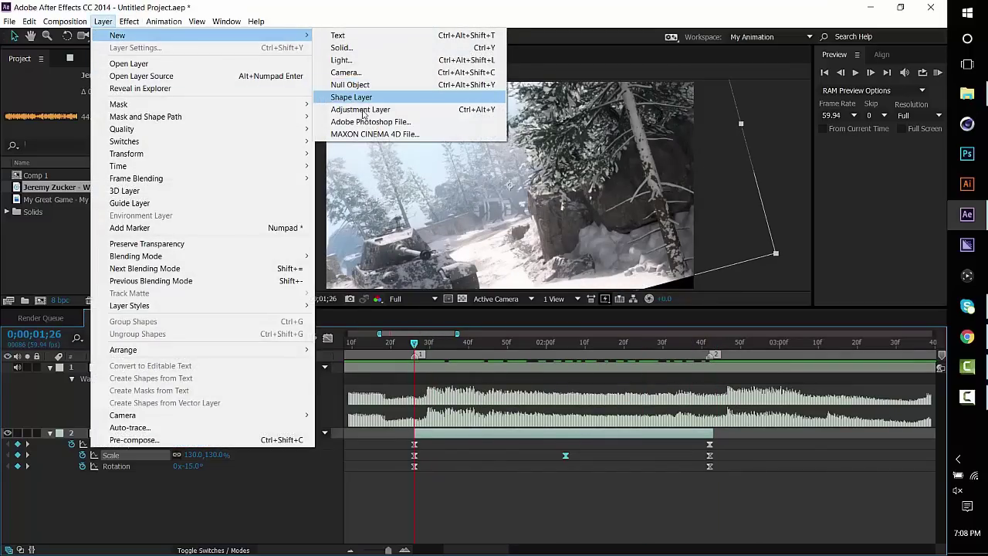
pyautogui.click(363, 47)
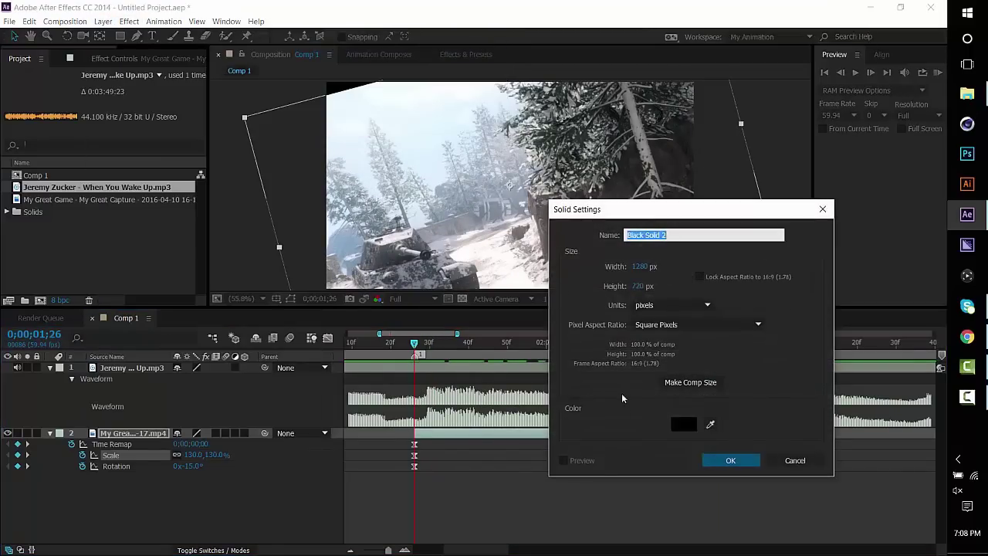
pyautogui.write('black bars')
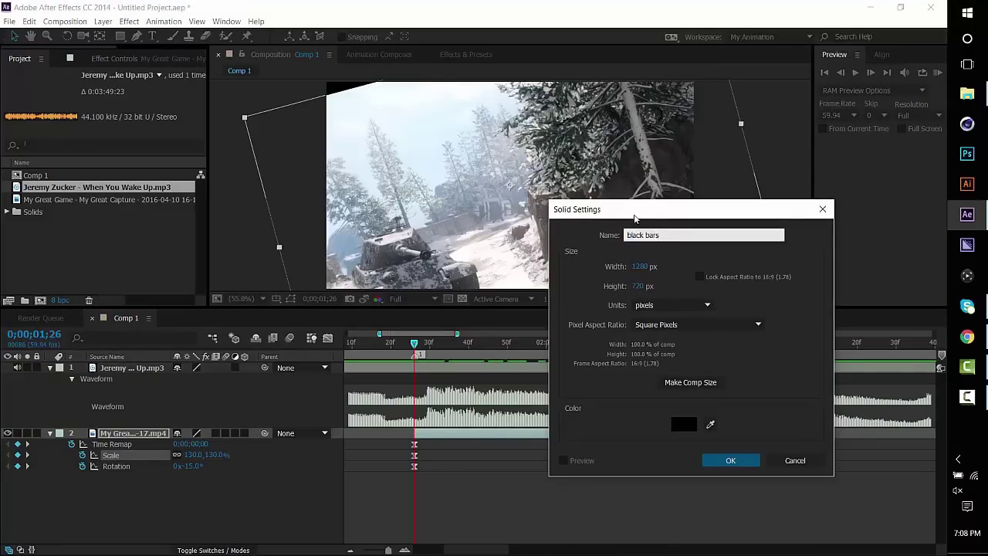
pyautogui.press('Return')
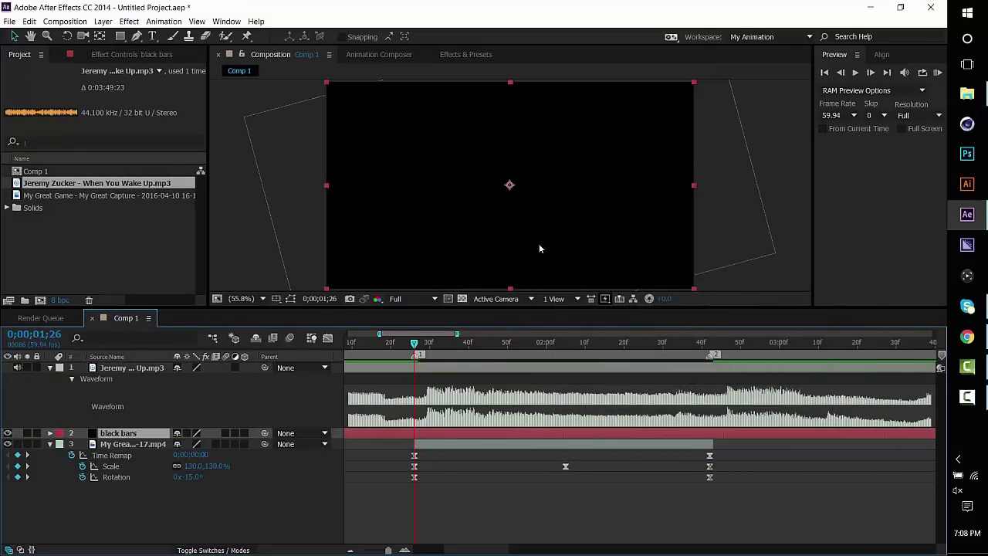
pyautogui.click(451, 54)
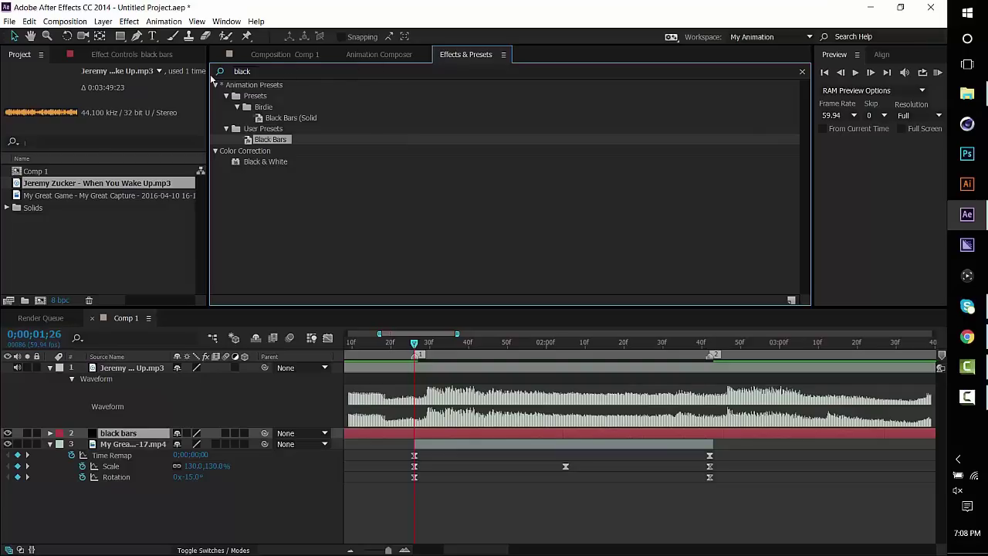
pyautogui.click(252, 71)
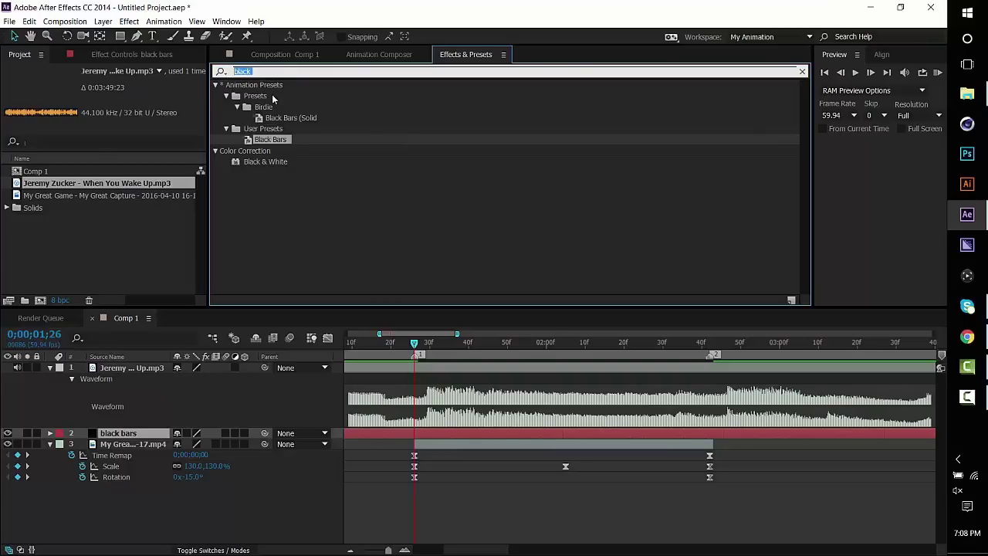
pyautogui.moveTo(270, 143); pyautogui.dragTo(448, 433)
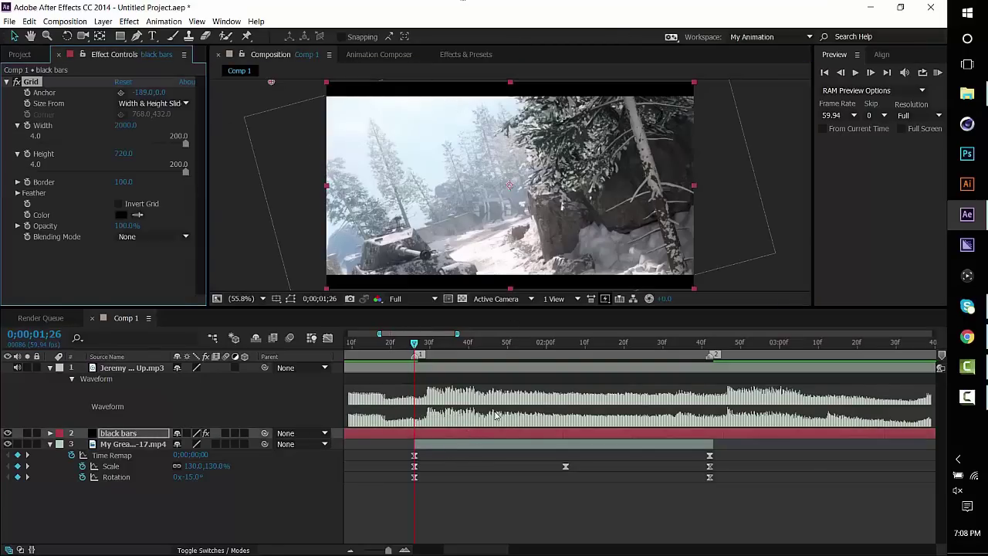
pyautogui.press('Delete')
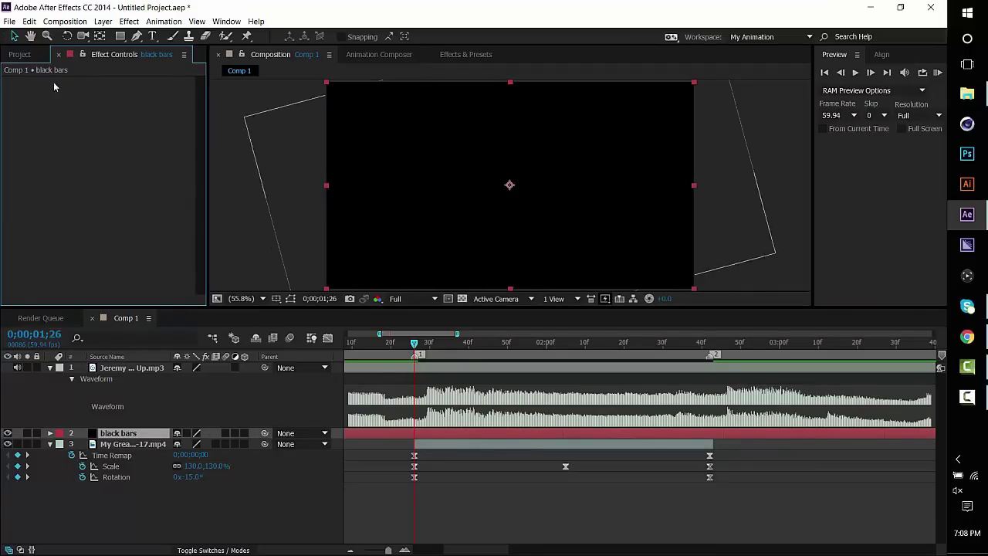
pyautogui.click(461, 433)
# - Apply the Generate > Grid effect to the black bars solid
pyautogui.click(129, 21)
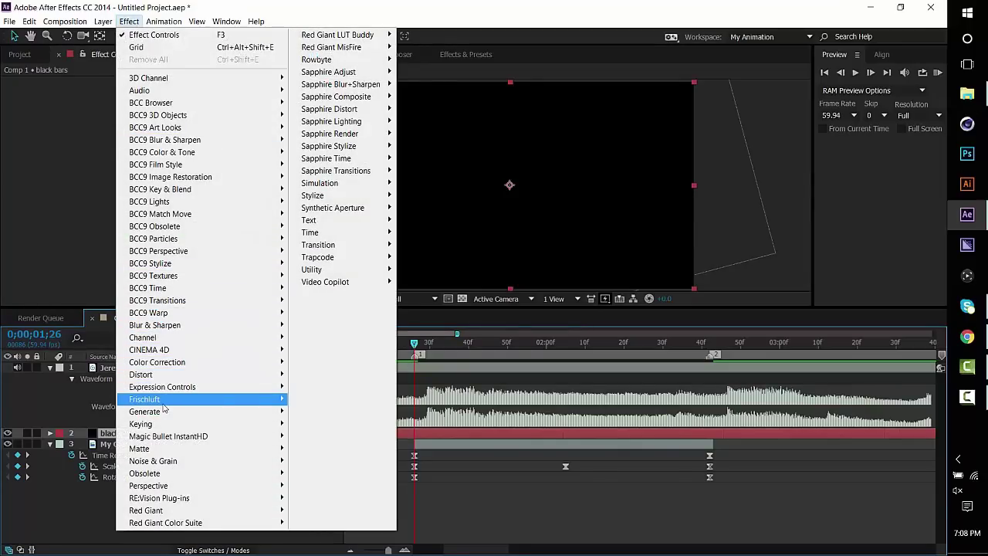
pyautogui.moveTo(166, 411)
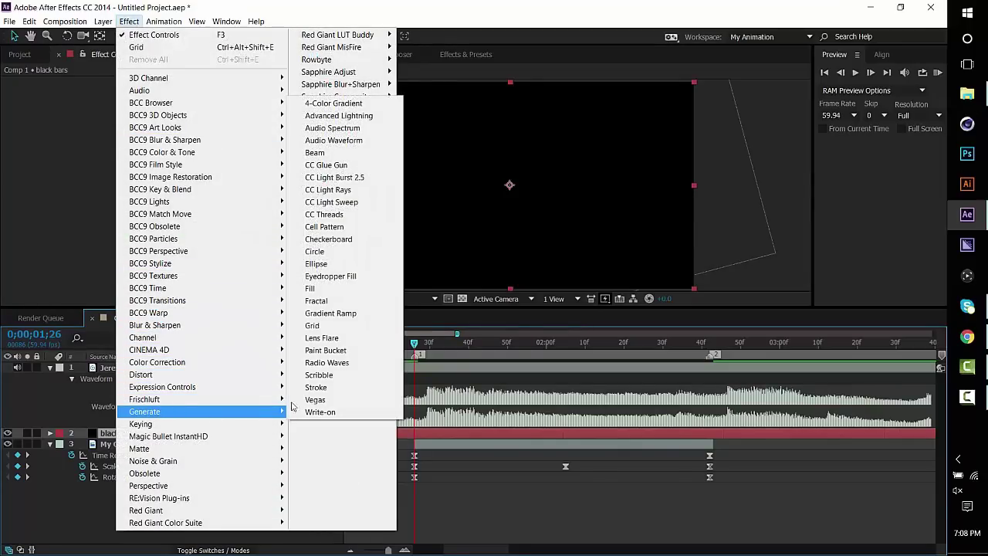
pyautogui.click(333, 327)
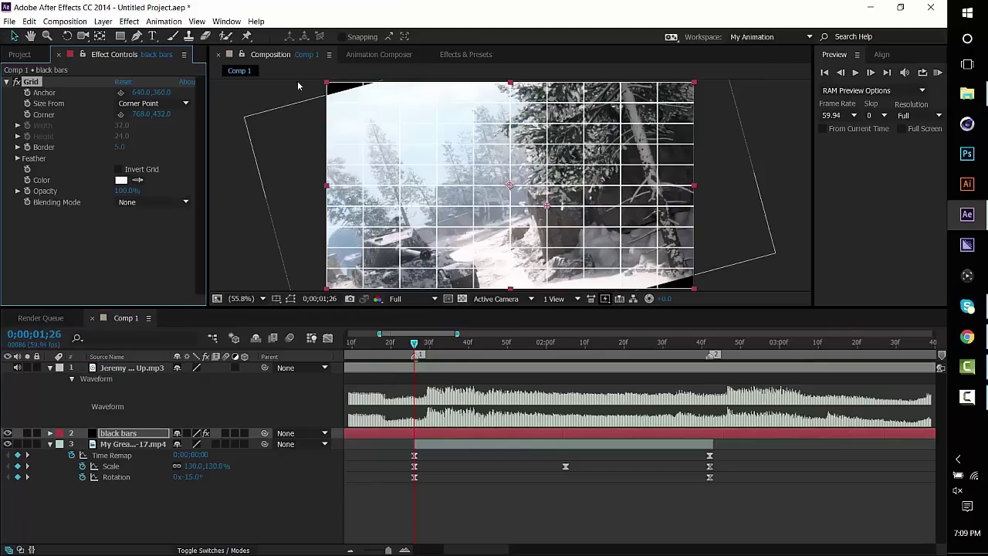
# - Set Grid colour to black, Size From to Width & Height Sliders, and anchor Y to 0
pyautogui.click(121, 178)
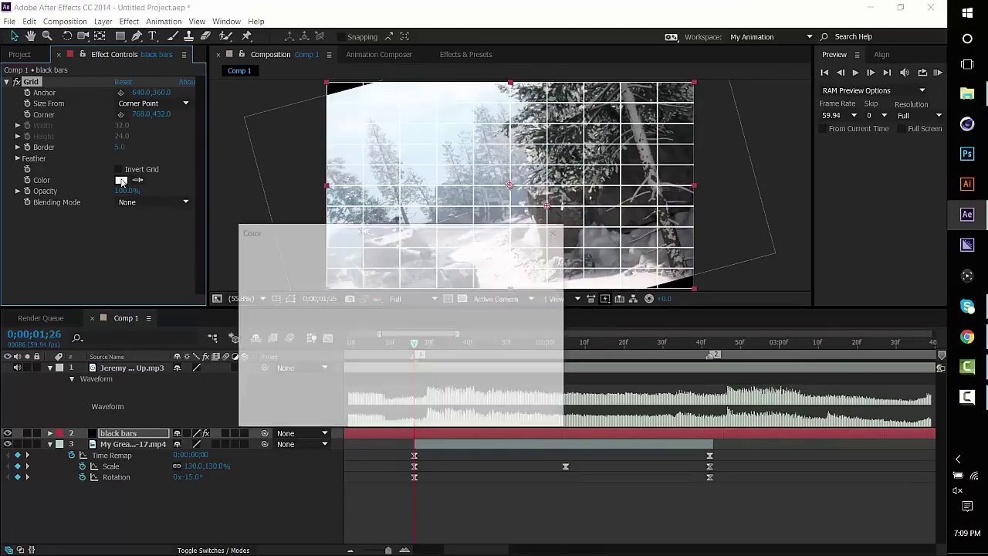
pyautogui.click(250, 414)
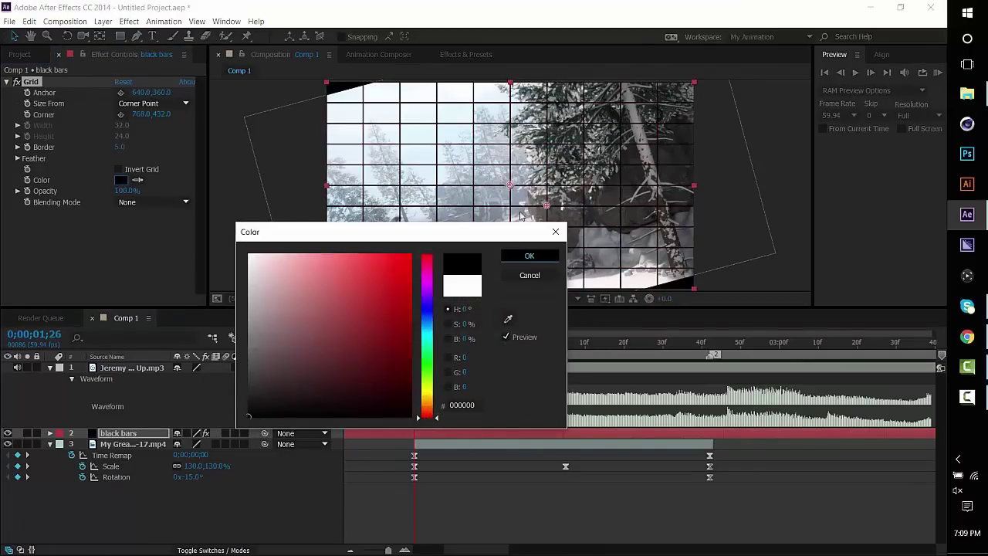
pyautogui.click(528, 259)
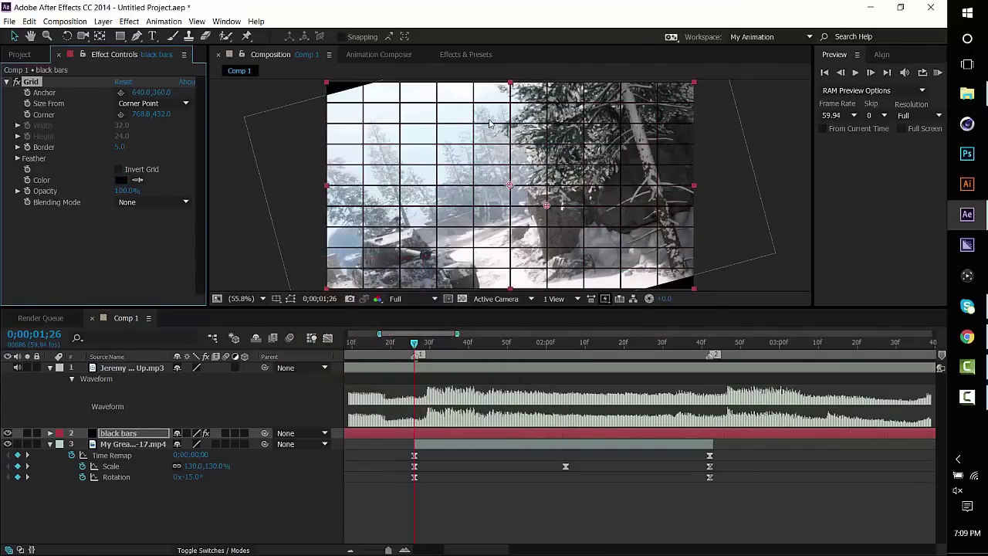
pyautogui.click(171, 103)
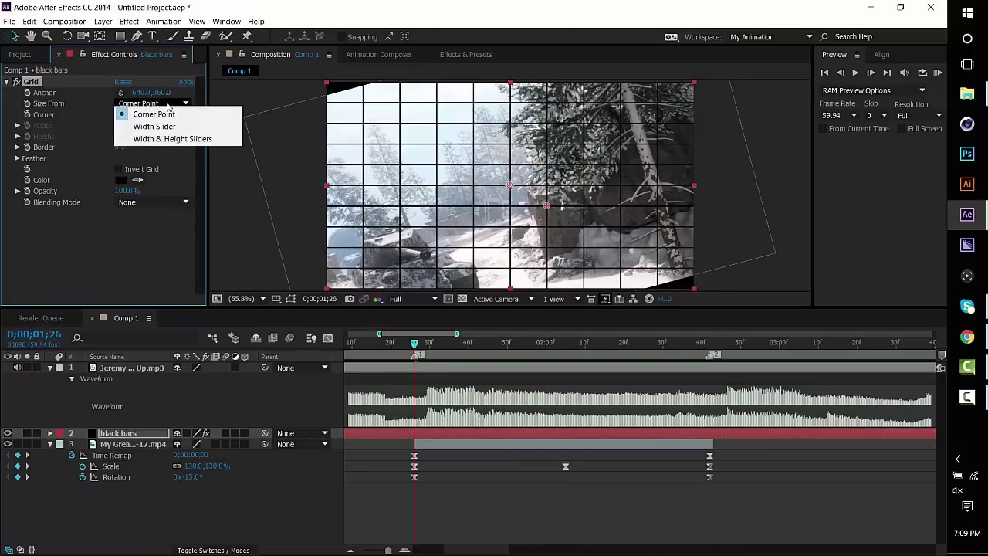
pyautogui.click(172, 139)
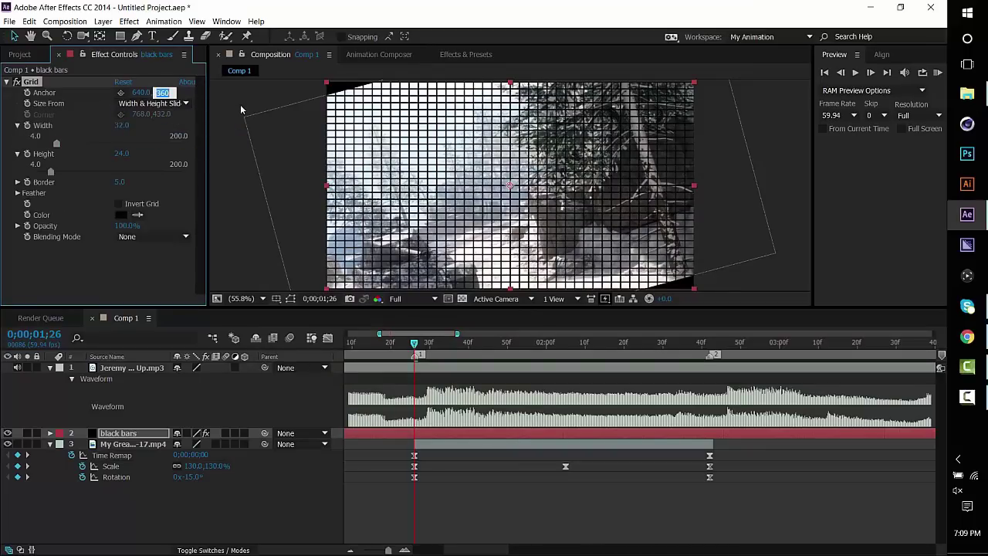
pyautogui.write('0')
pyautogui.press('Return')
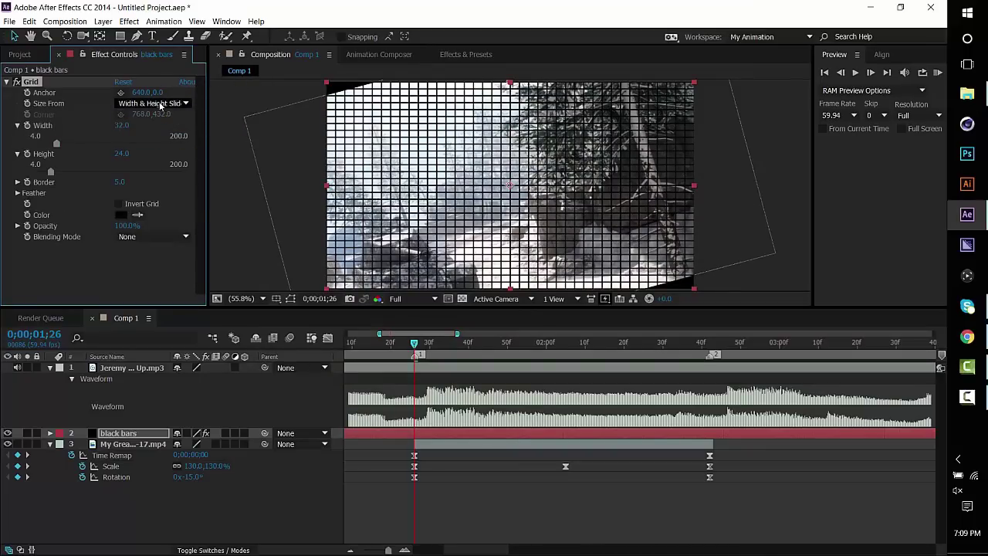
# - Adjust the Grid anchor X and set width 2000 and height 720
pyautogui.moveTo(143, 93)
pyautogui.mouseDown()
pyautogui.moveTo(8, 100)
pyautogui.moveTo(140, 99)
pyautogui.moveTo(136, 87)
pyautogui.moveTo(54, 114)
pyautogui.mouseUp()
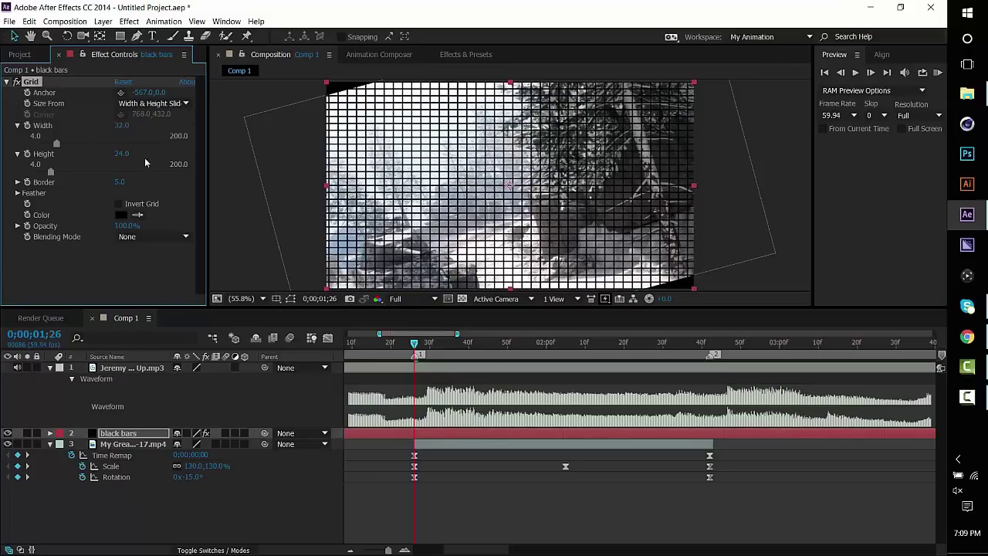
pyautogui.click(121, 125)
pyautogui.press('Return')
pyautogui.click(122, 153)
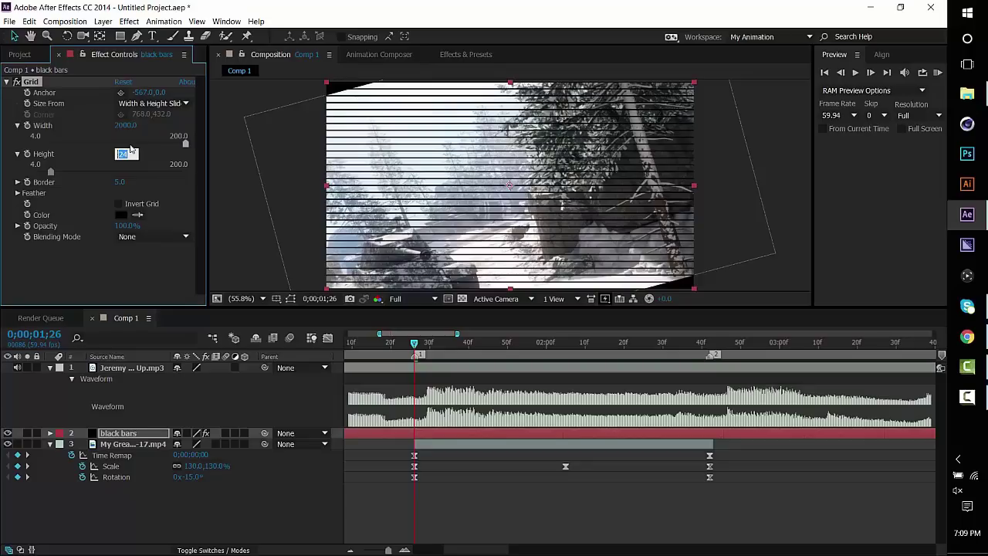
pyautogui.write('720')
pyautogui.press('Return')
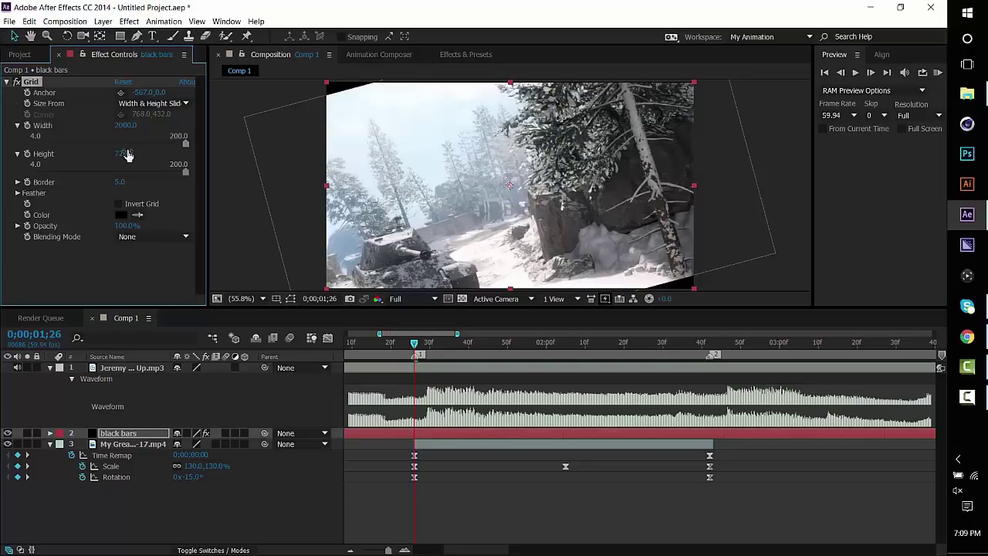
# - Set the Grid border to 150 to form the top and bottom bars, checking a later frame
pyautogui.moveTo(117, 183); pyautogui.dragTo(196, 181)
pyautogui.click(124, 183)
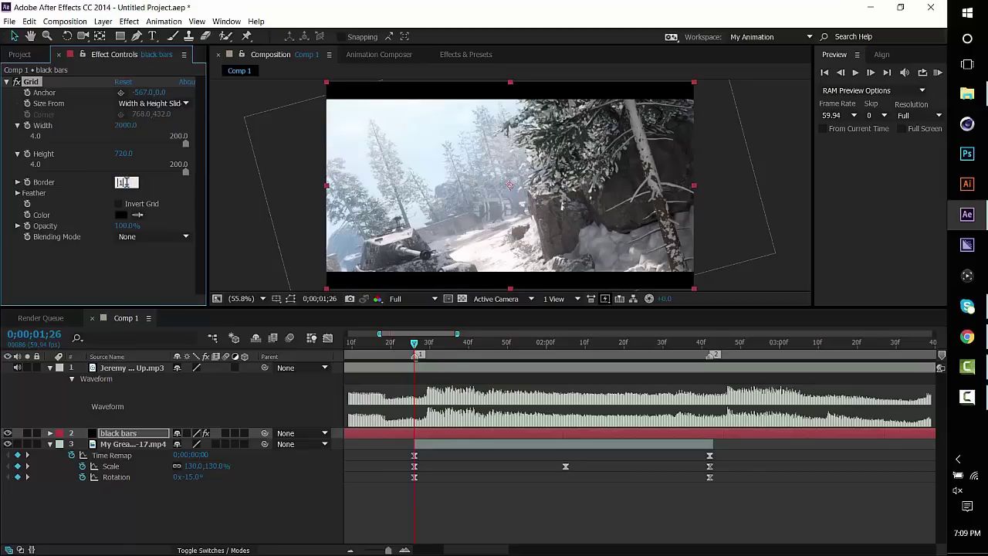
pyautogui.press('Return')
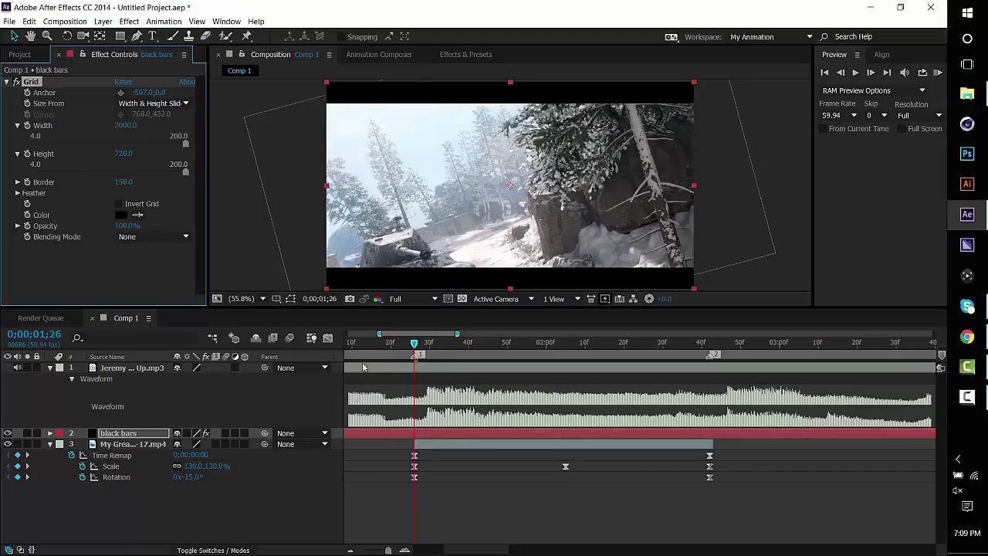
pyautogui.moveTo(409, 348); pyautogui.dragTo(670, 345)
pyautogui.moveTo(725, 359); pyautogui.dragTo(798, 344)
pyautogui.moveTo(640, 434); pyautogui.dragTo(718, 455)
pyautogui.rightClick(718, 455)
pyautogui.moveTo(451, 341)
pyautogui.mouseDown()
pyautogui.moveTo(451, 351)
pyautogui.moveTo(434, 349)
pyautogui.mouseUp()
pyautogui.moveTo(399, 456); pyautogui.dragTo(761, 478)
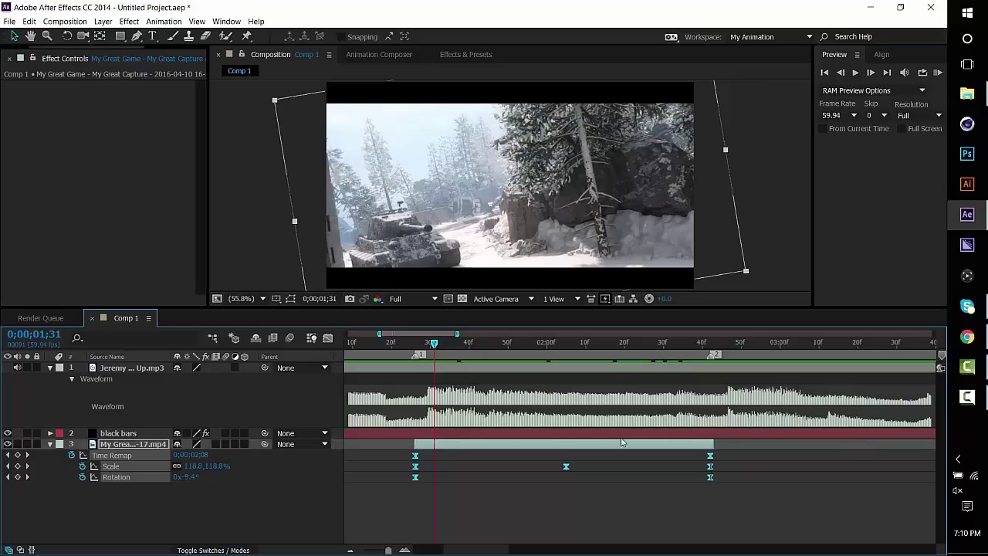
pyautogui.moveTo(443, 347); pyautogui.dragTo(574, 344)
pyautogui.moveTo(607, 372); pyautogui.dragTo(653, 410)
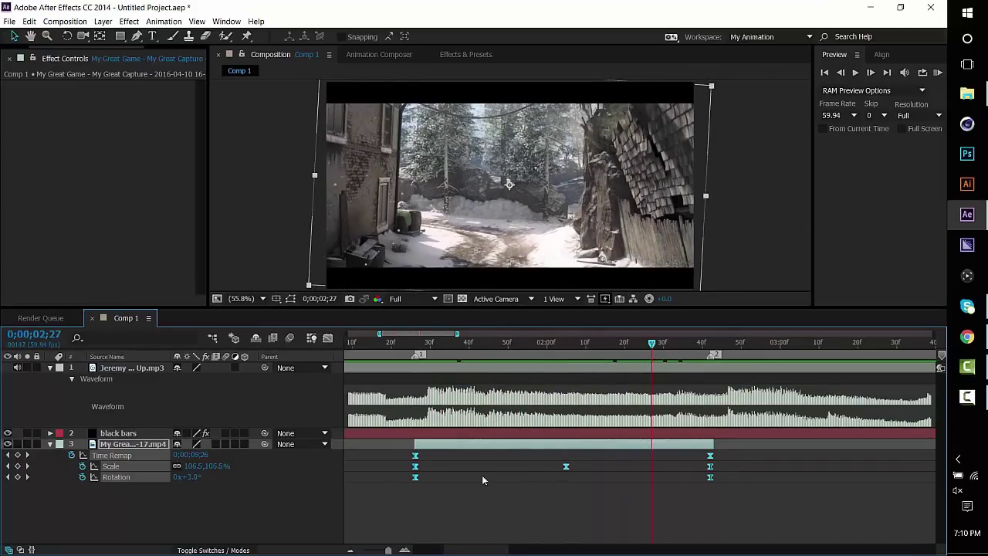
pyautogui.click(557, 445)
pyautogui.click(496, 343)
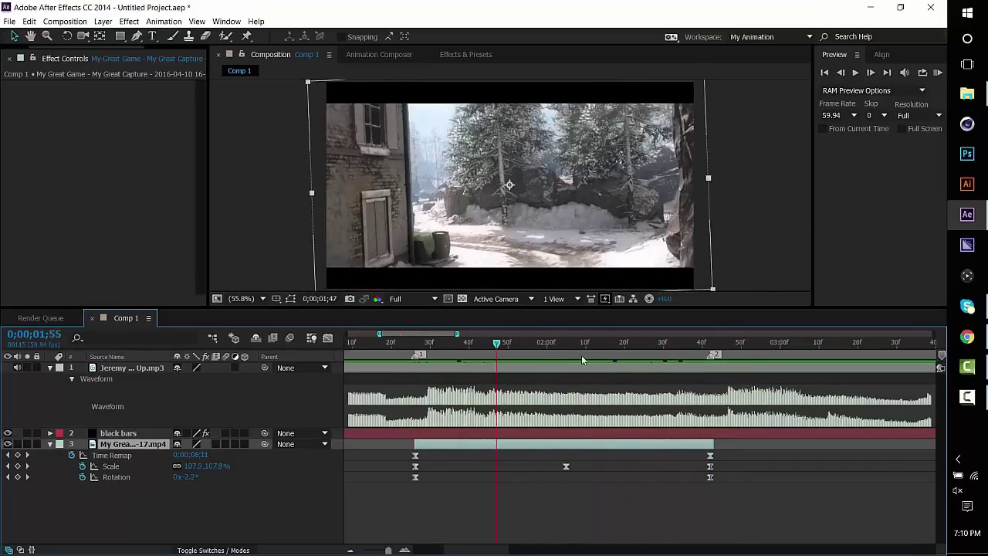
pyautogui.moveTo(583, 360); pyautogui.dragTo(716, 414)
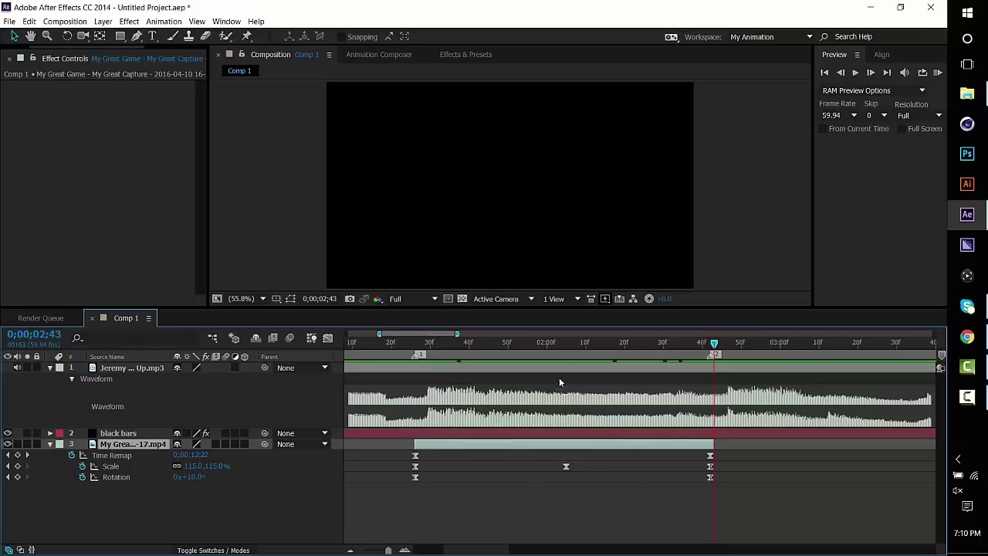
pyautogui.click(540, 434)
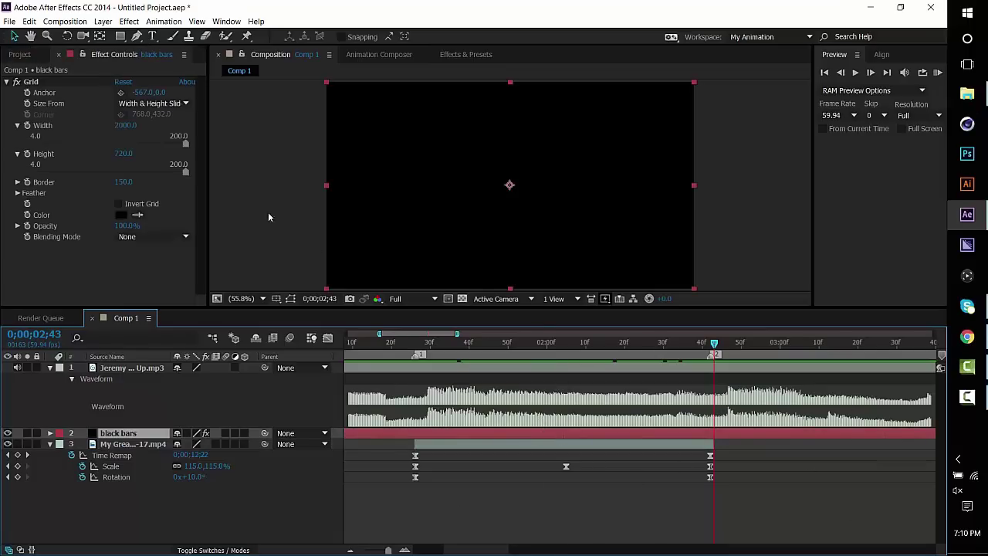
# - Return to 0;00;01;51, collapse the Grid effect, and cancel saving an animation preset
pyautogui.click(510, 362)
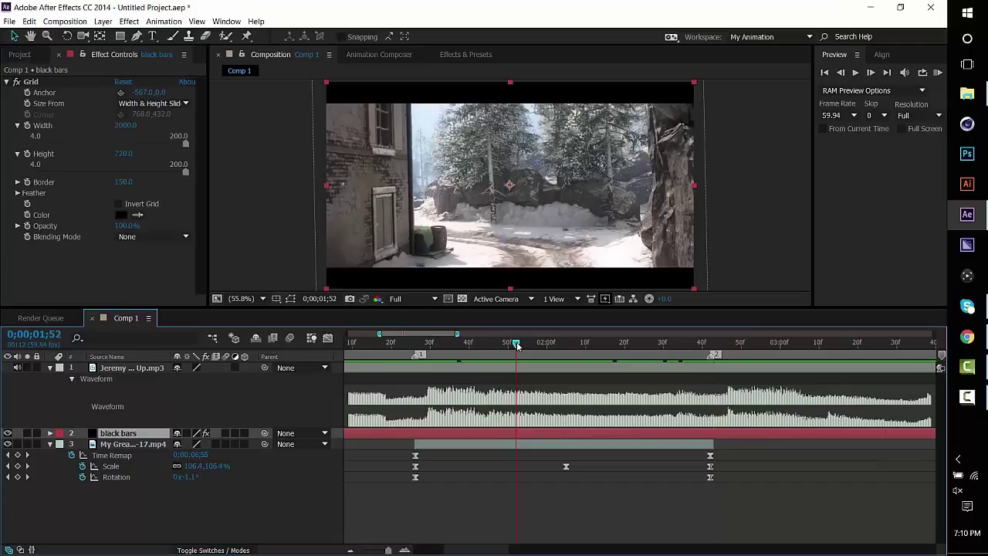
pyautogui.click(7, 82)
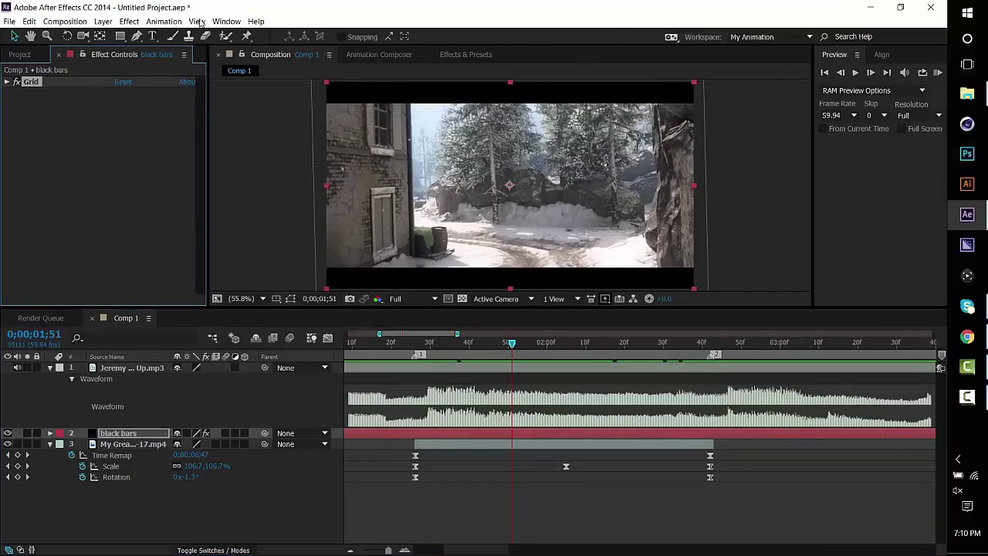
pyautogui.click(473, 57)
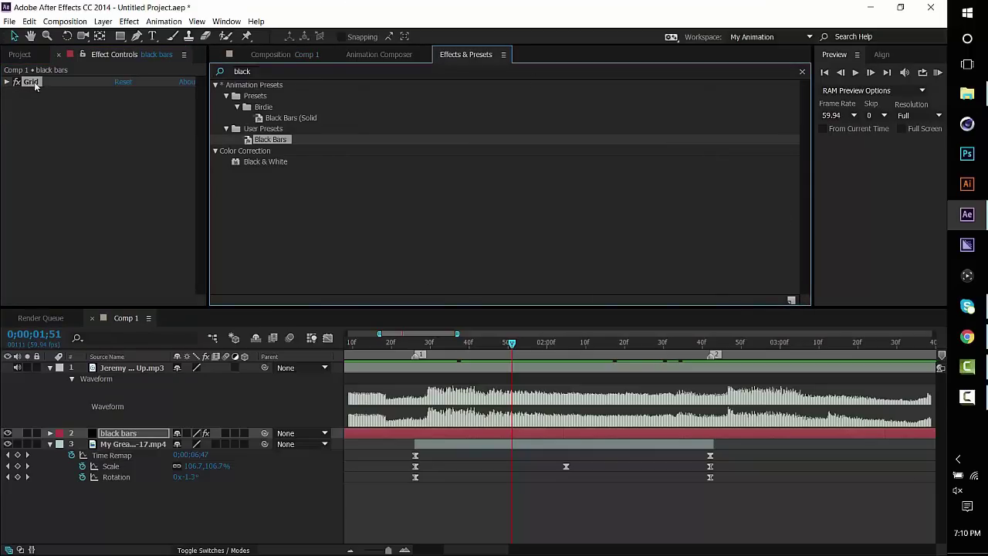
pyautogui.click(794, 300)
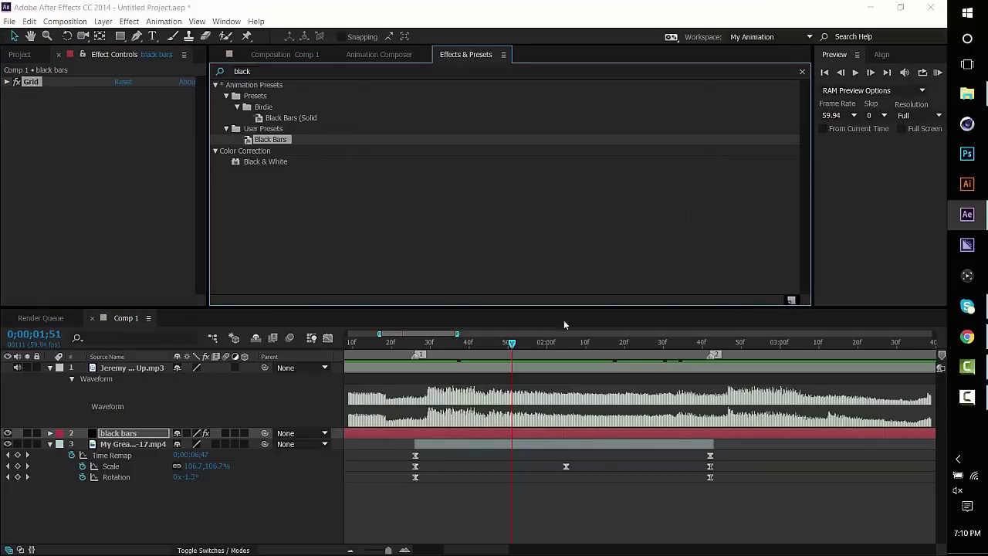
pyautogui.click(826, 315)
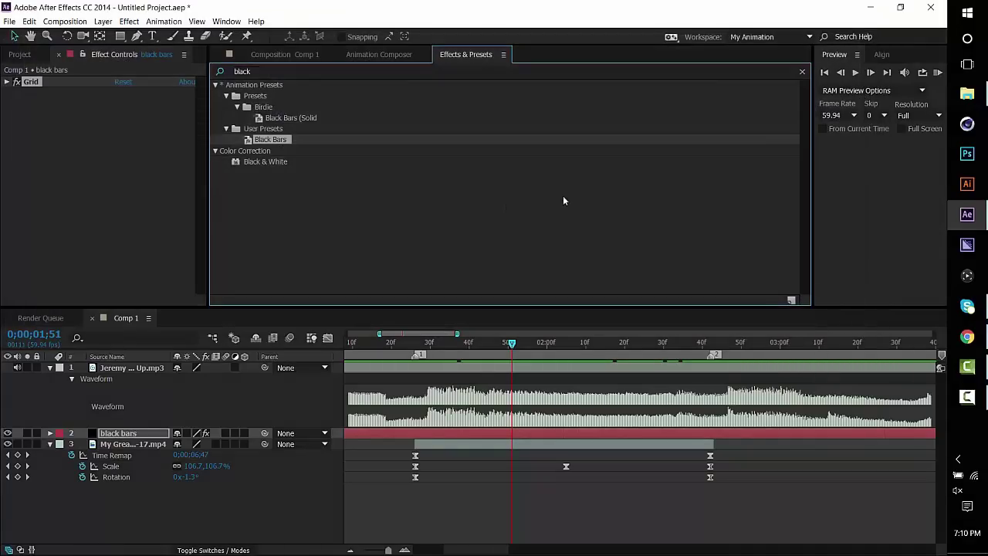
# - Clear the effects search and play the letterboxed composition, ending at 0;00;01;30
pyautogui.click(250, 71)
pyautogui.press('BackSpace')
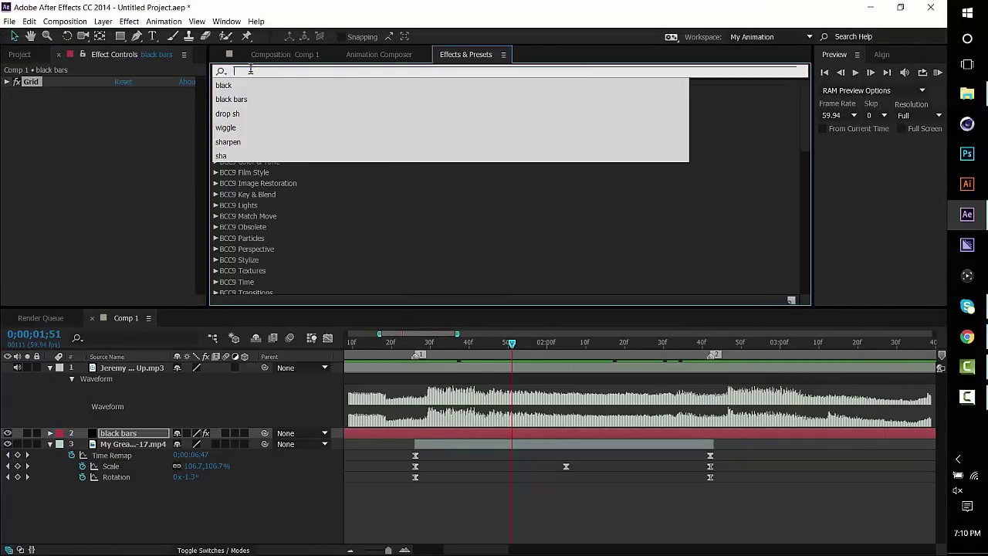
pyautogui.click(297, 55)
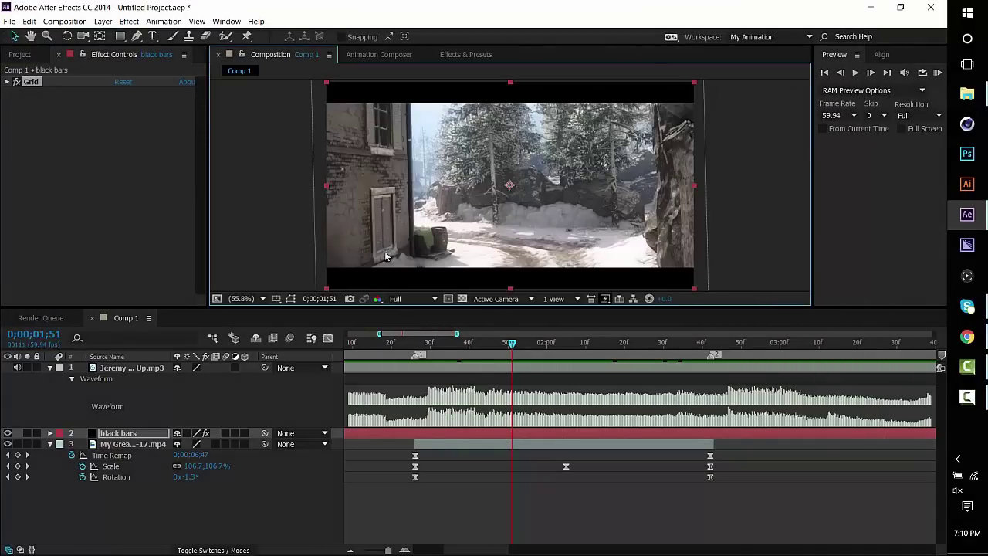
pyautogui.press('space')
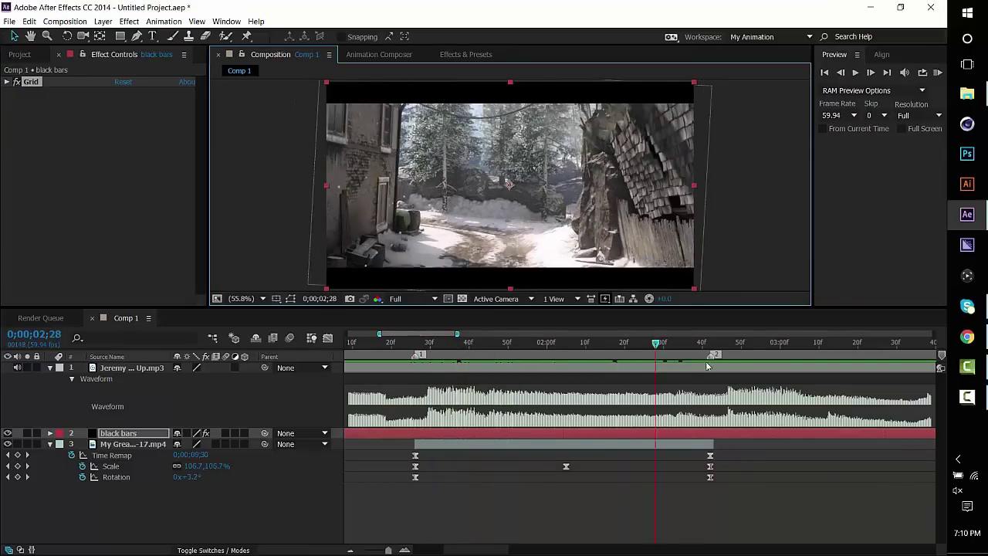
pyautogui.moveTo(544, 373); pyautogui.dragTo(431, 374)
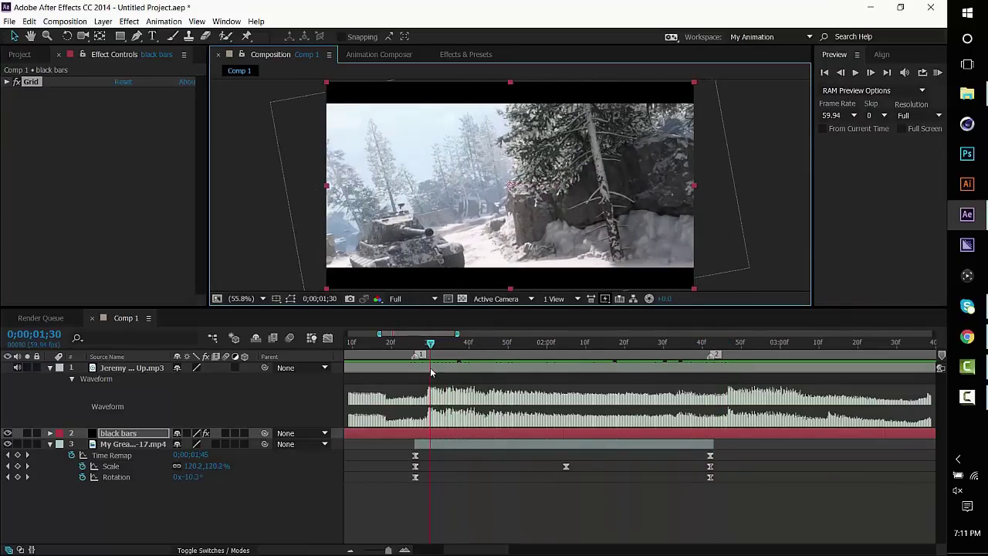